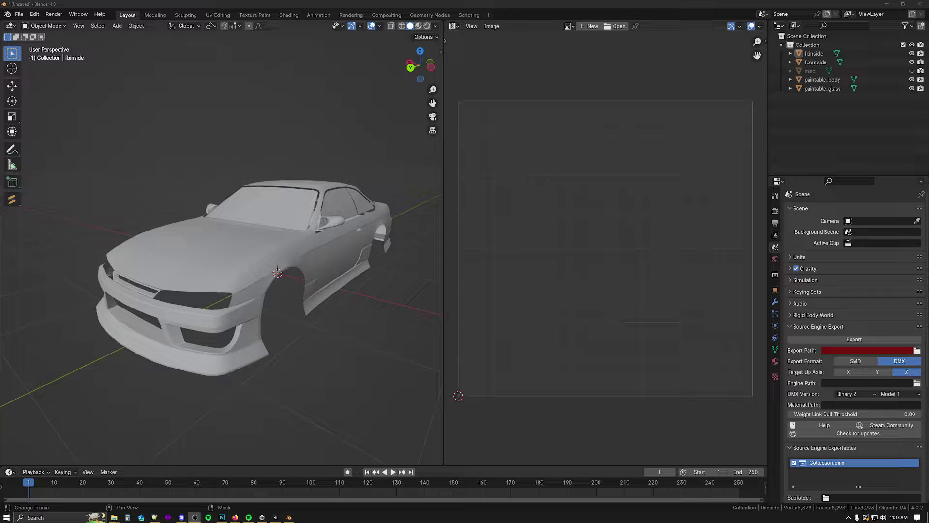
Review the axis-swap notes in the part-coordinates file, then return to the Blender car scene
left_click(154, 518)
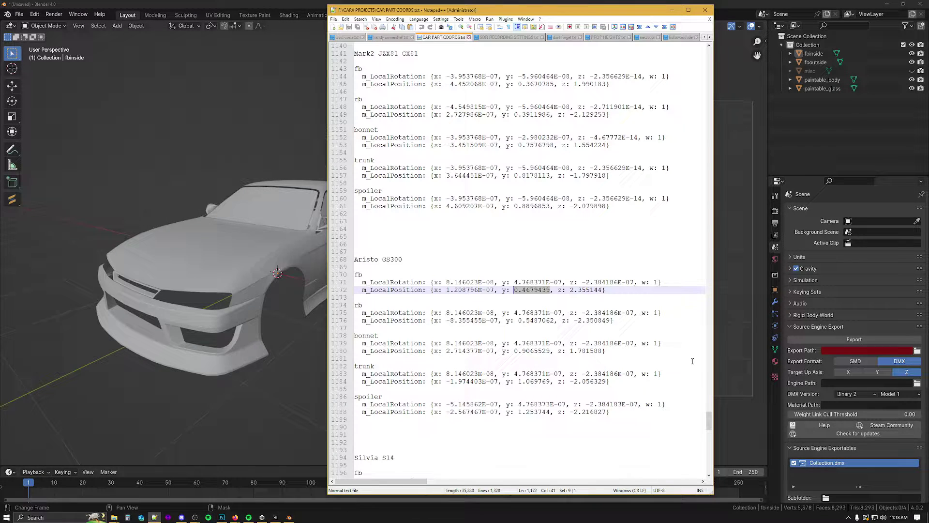
left_click_drag(709, 430, 708, 57)
left_click(651, 206)
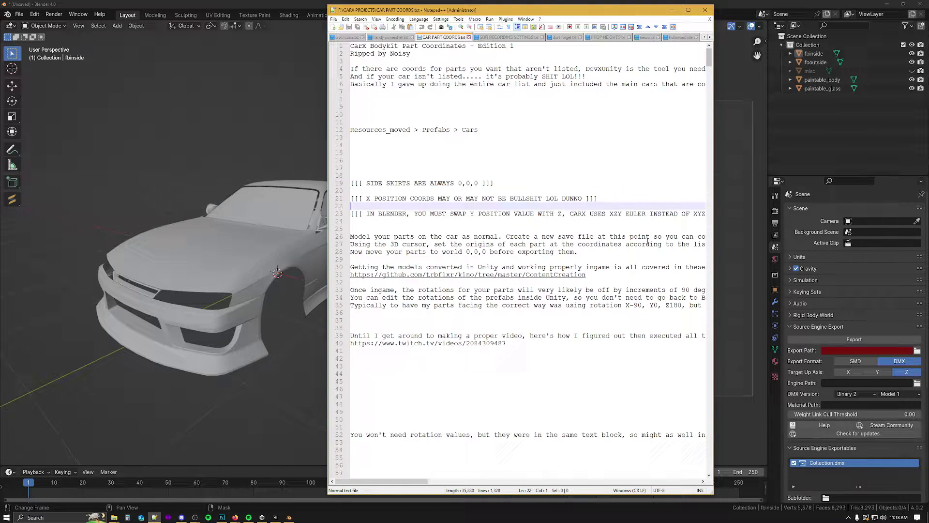
left_click(253, 5)
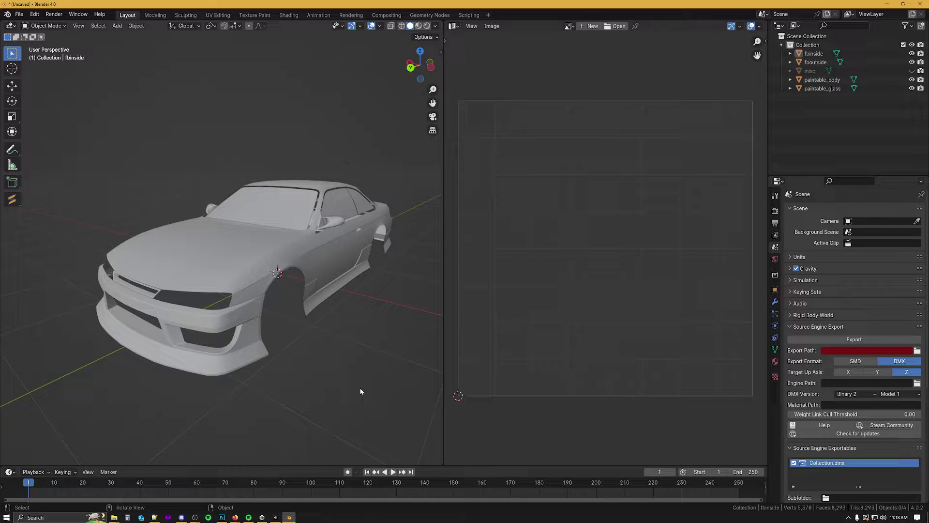
Select the fbinside front bumper and toggle it into Edit Mode and back
middle_click_drag(344, 378, 390, 359)
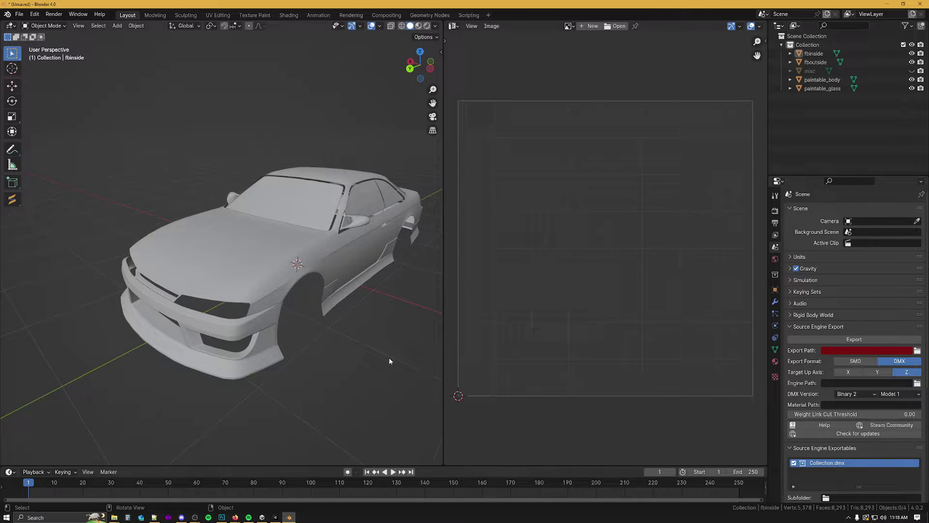
middle_click_drag(265, 359, 315, 357)
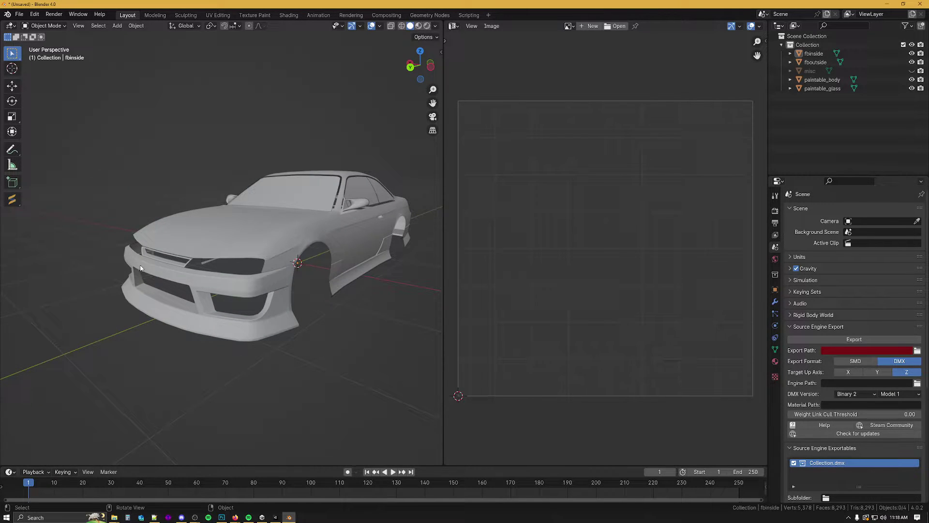
left_click(258, 286)
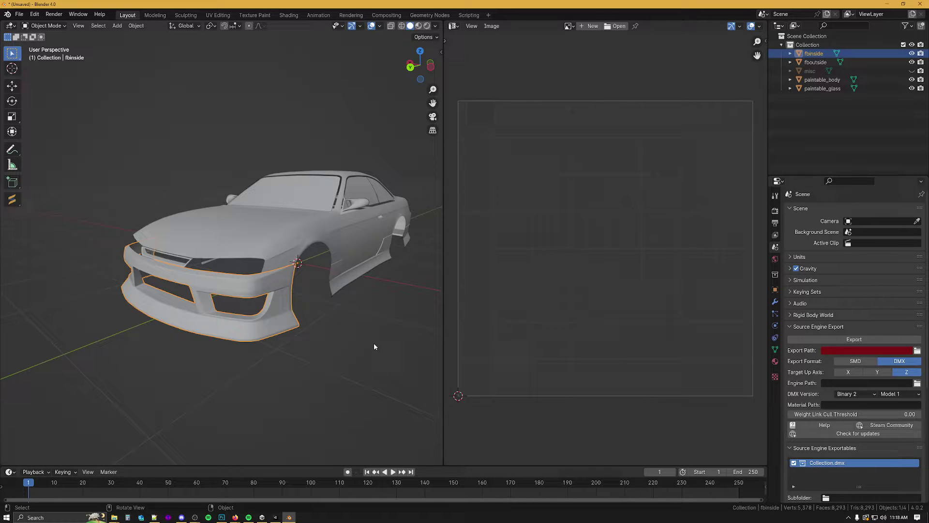
key("Tab")
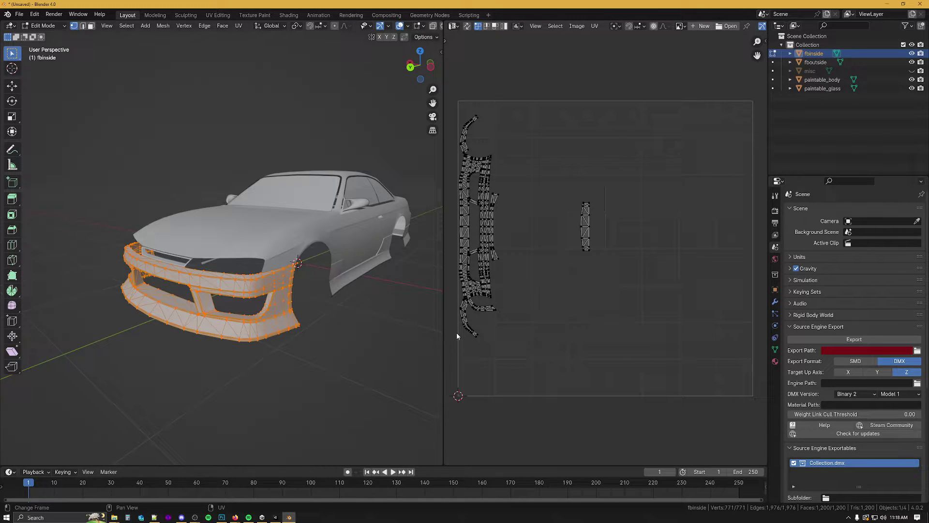
key("Tab")
middle_click_drag(285, 364, 322, 370)
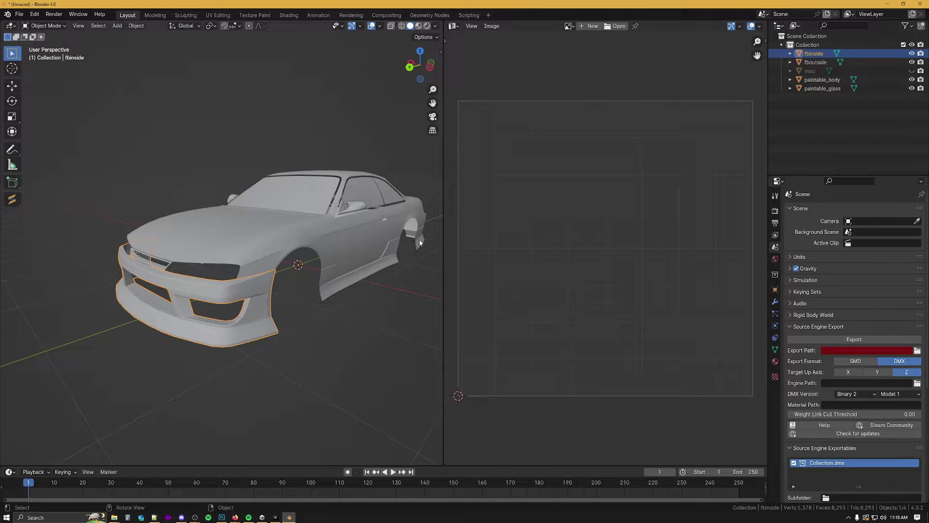
Slide the bumper out along Y, enable Face Orientation, then move it back onto the car
key("g")
key("y")
left_click(361, 297)
key("q")
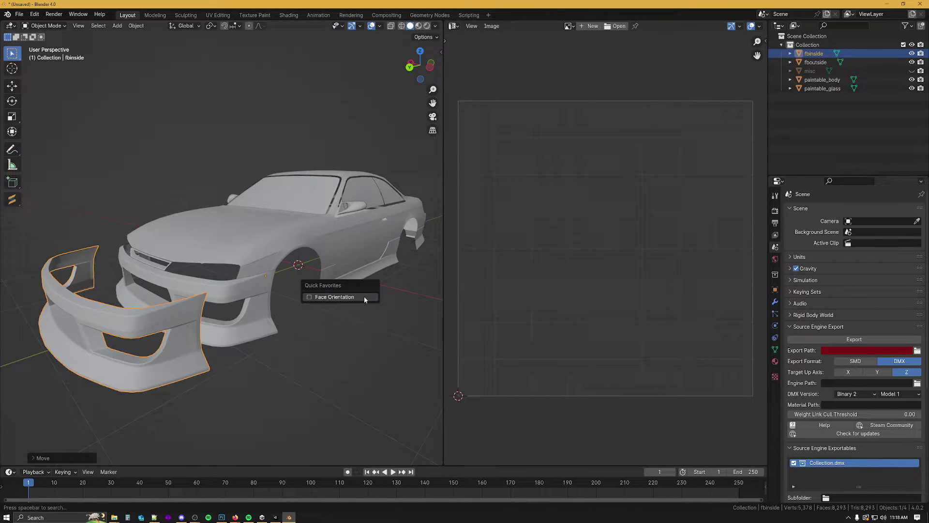
left_click(364, 296)
middle_click_drag(329, 342, 345, 344)
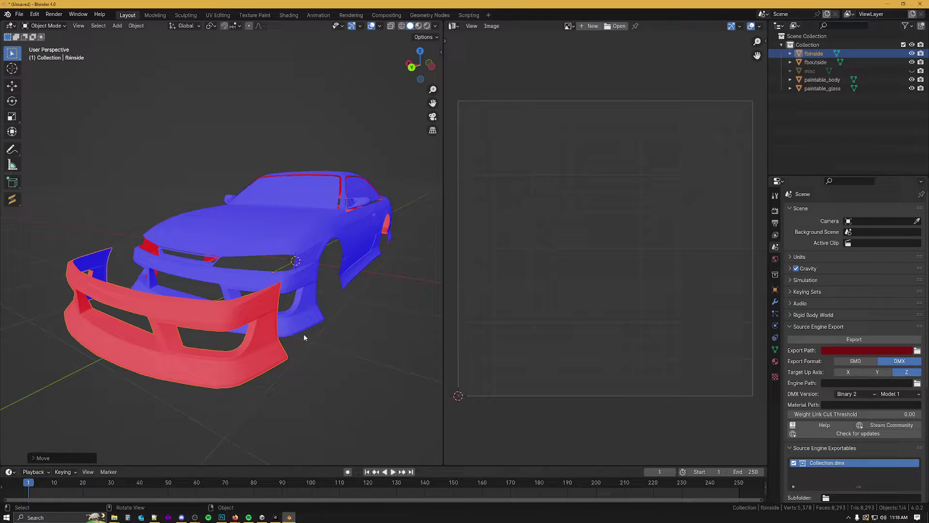
key("g")
key("y")
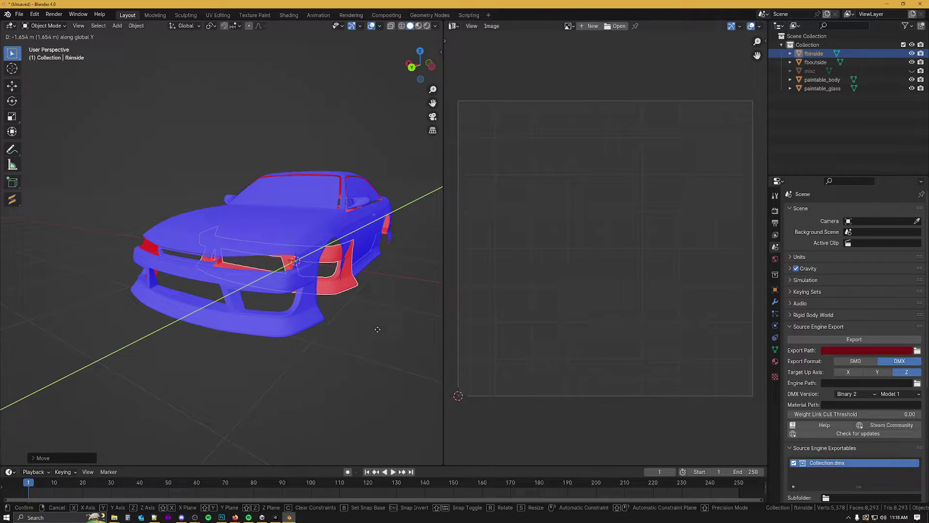
left_click(291, 331)
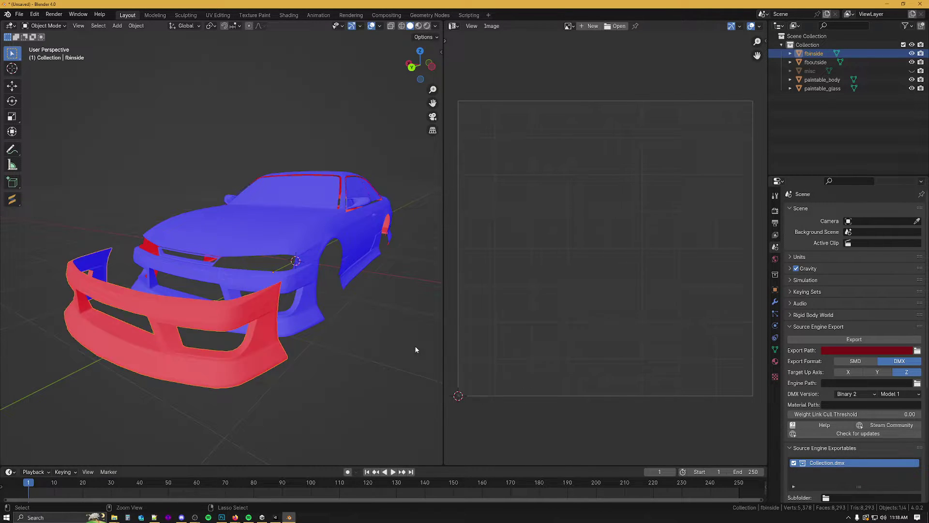
Toggle the bumper through Edit Mode again, then deselect it
key("Tab")
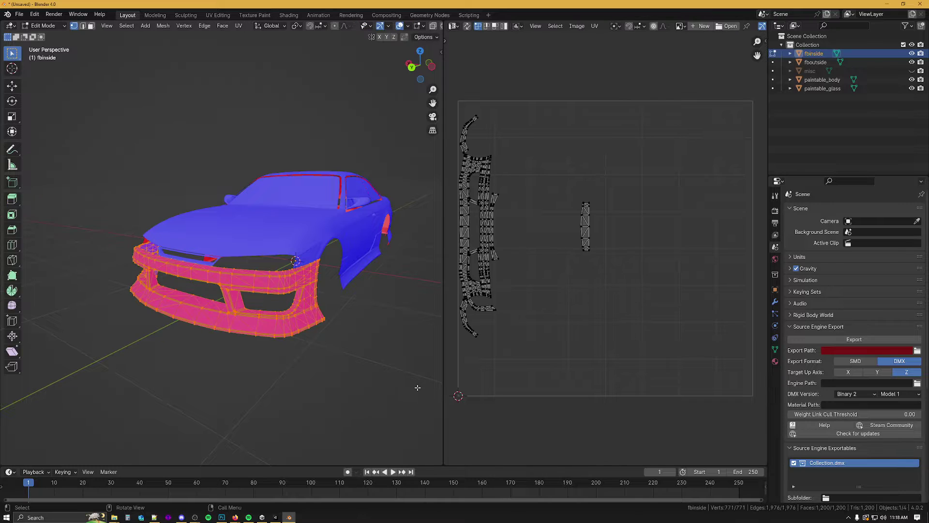
key("Tab")
left_click(378, 375)
middle_click_drag(373, 309, 388, 315)
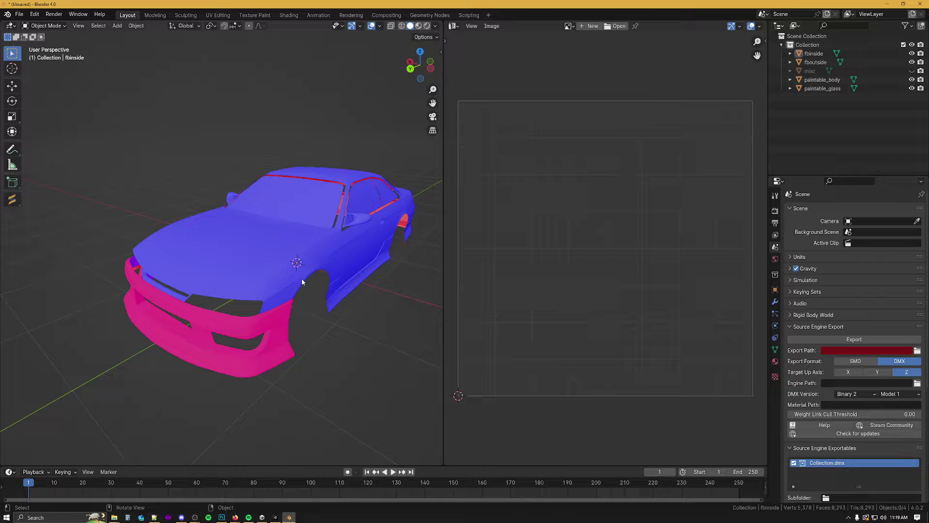
Show the N sidebar's View panel with the 3D cursor location settings
key("n")
left_click_drag(439, 53, 651, 53)
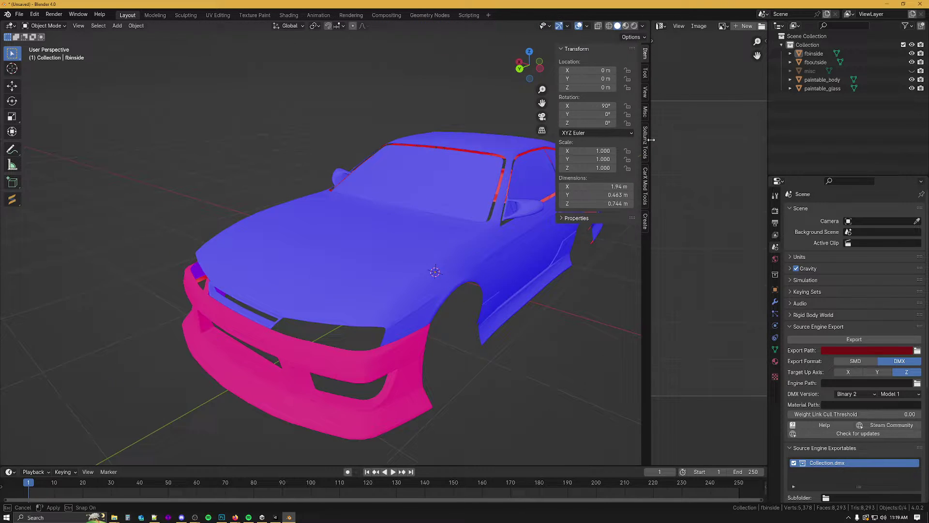
mouse_move(503, 310)
middle_mouse_down()
mouse_move(499, 284)
mouse_move(495, 293)
middle_mouse_up()
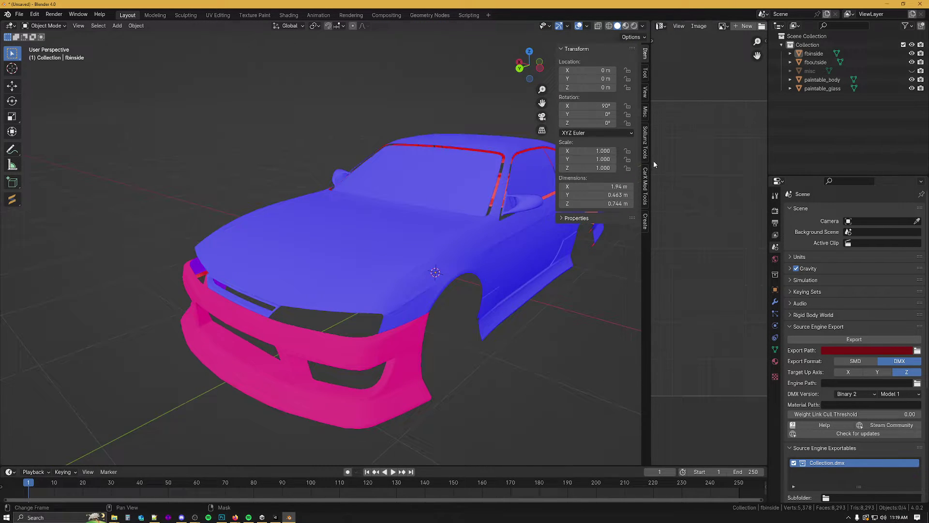
left_click(645, 92)
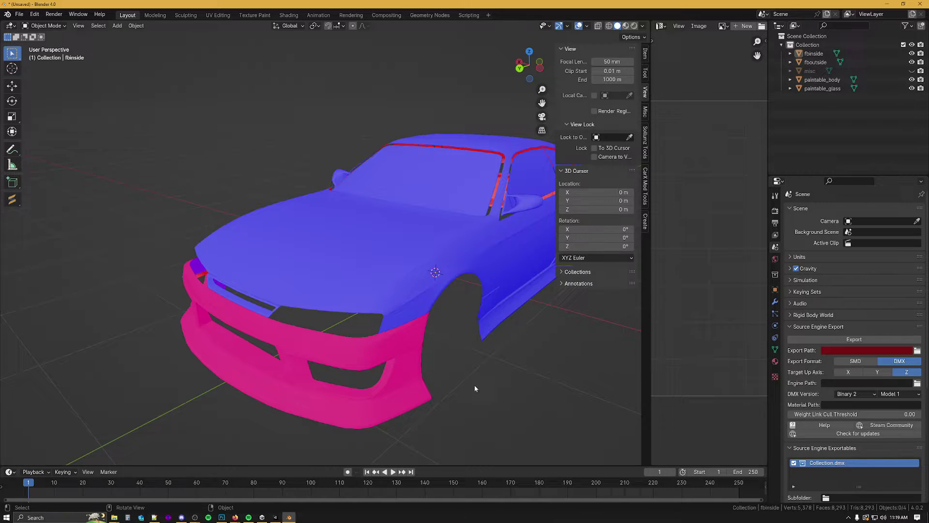
Search the notes for 'S14' and select the fb z position value 2.026178
left_click(154, 517)
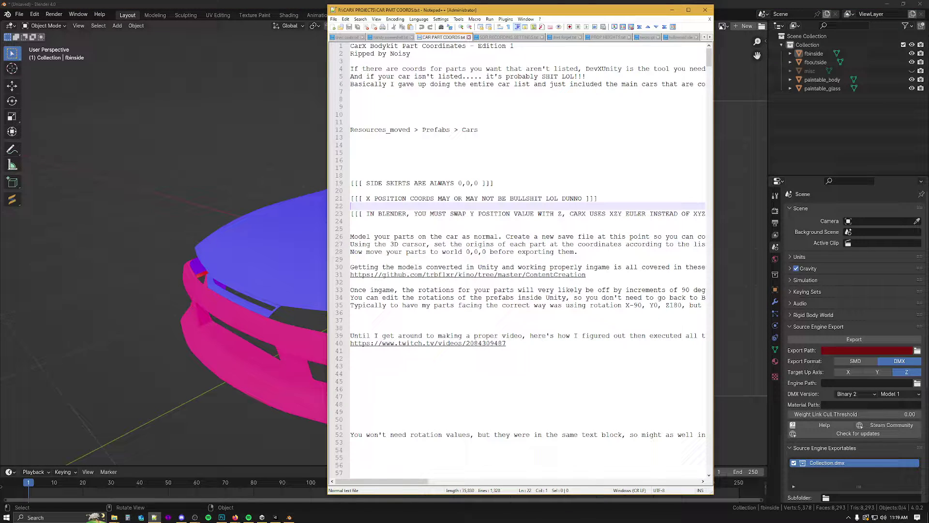
key("ctrl+f")
key("BackSpace")
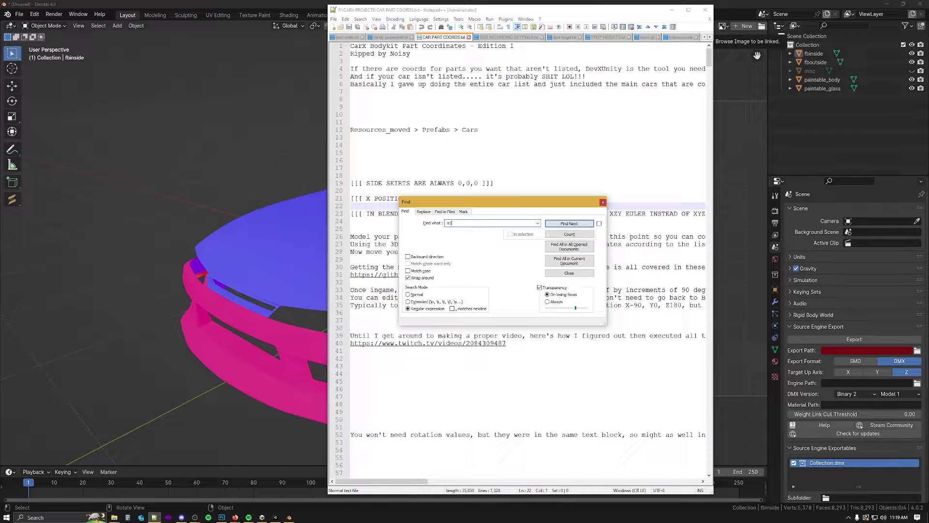
key("Return")
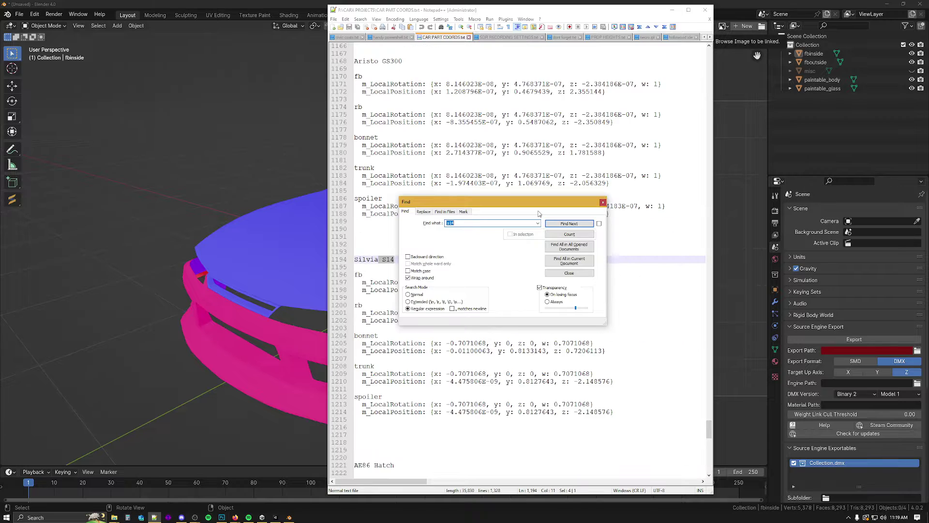
left_click(602, 202)
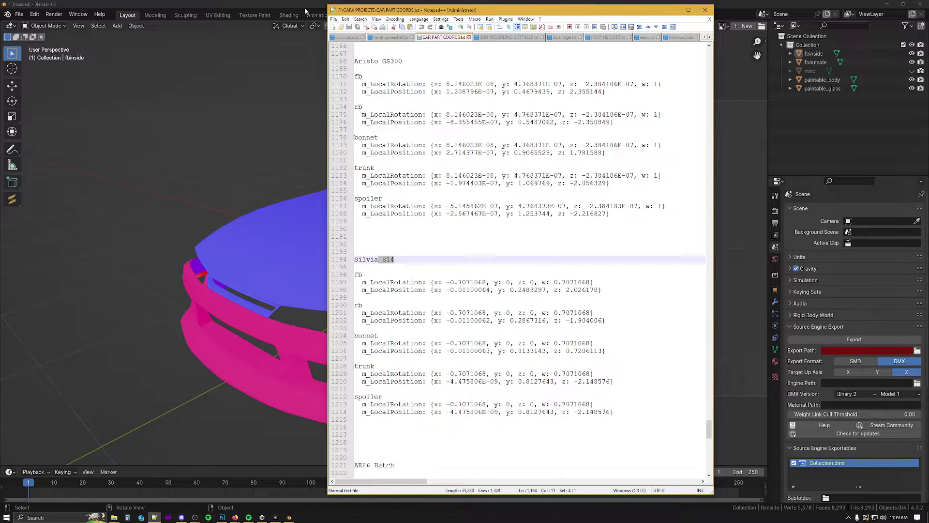
left_click_drag(600, 290, 566, 289)
key("ctrl+c")
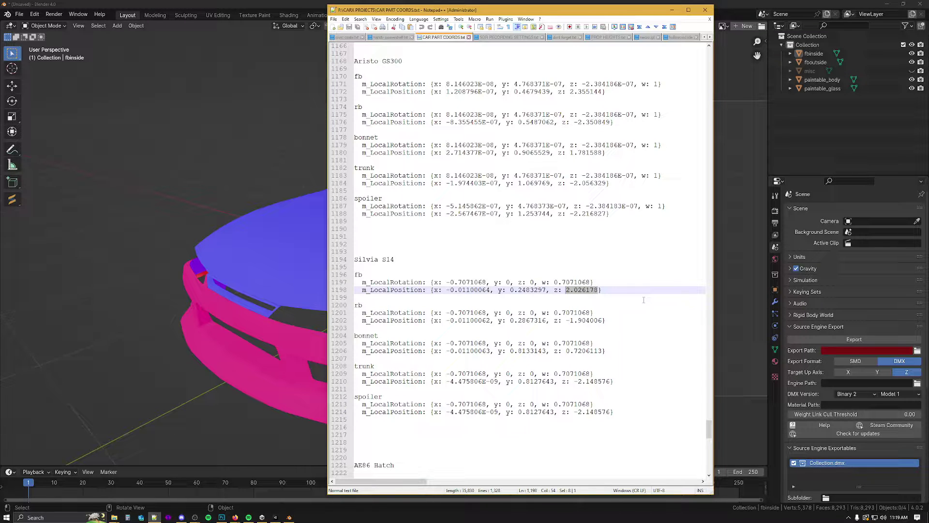
Set the 3D cursor's Y location to the copied 2.026178
key("alt+Tab")
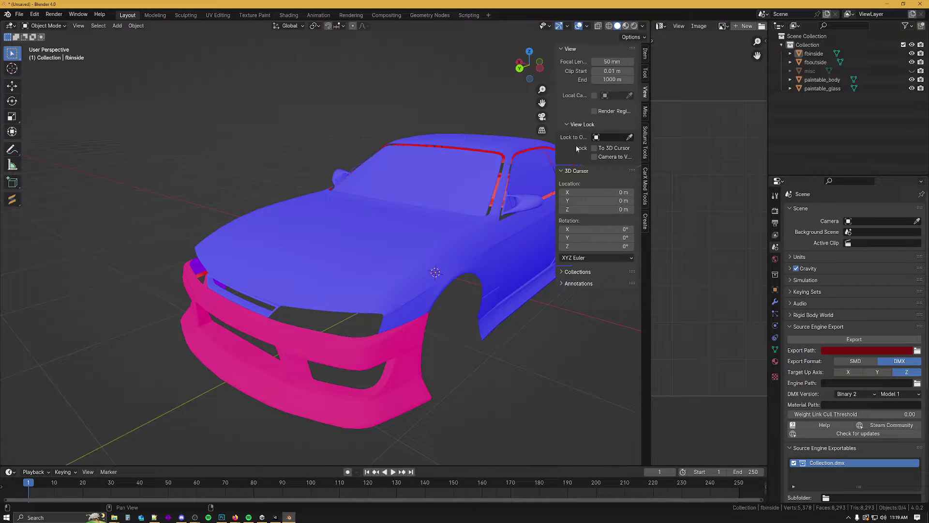
left_click(611, 201)
key("ctrl+v")
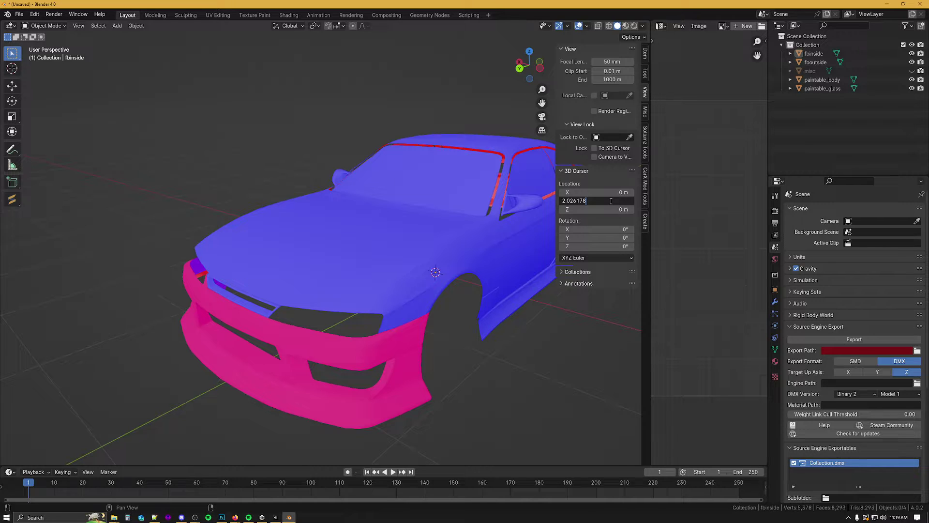
key("Return")
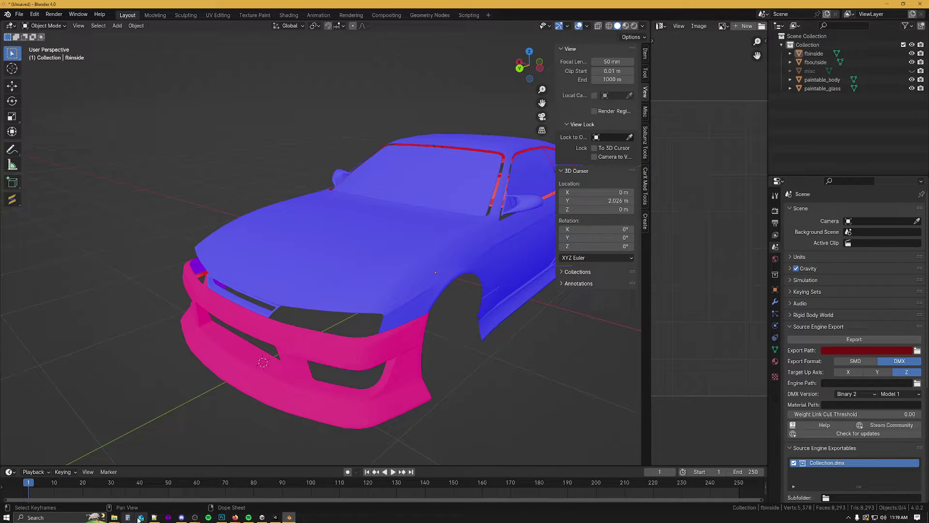
Copy 0.2483297 from the notes and set it as the 3D cursor's Z location
left_click(154, 517)
left_click_drag(546, 289, 509, 289)
key("ctrl+c")
key("alt+Tab")
left_click(300, 368)
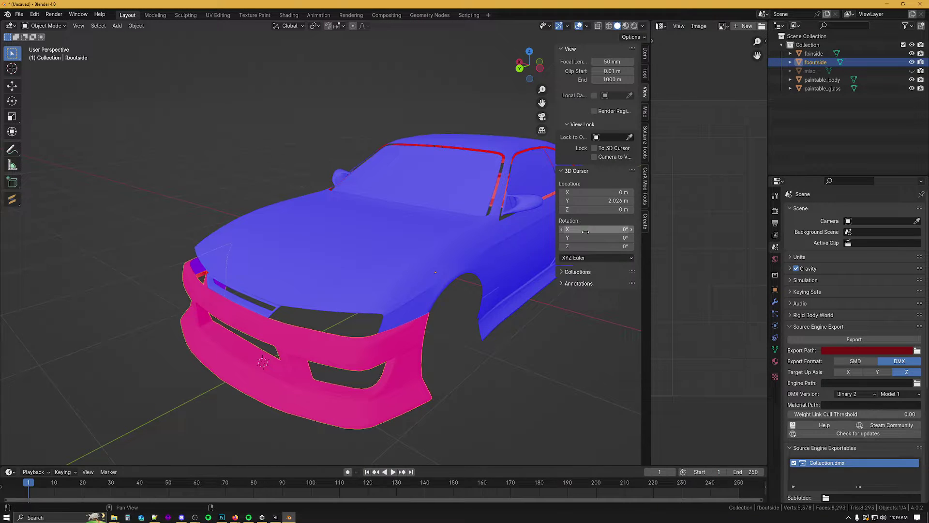
double_click(600, 211)
key("ctrl+v")
key("Return")
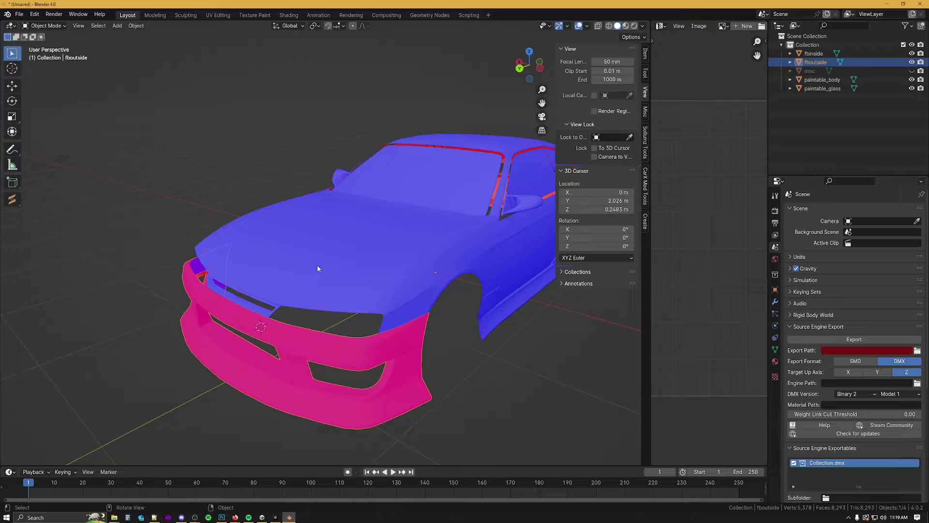
Keep the cursor rotation mode at XYZ Euler and orbit to a lower front view
left_click(589, 258)
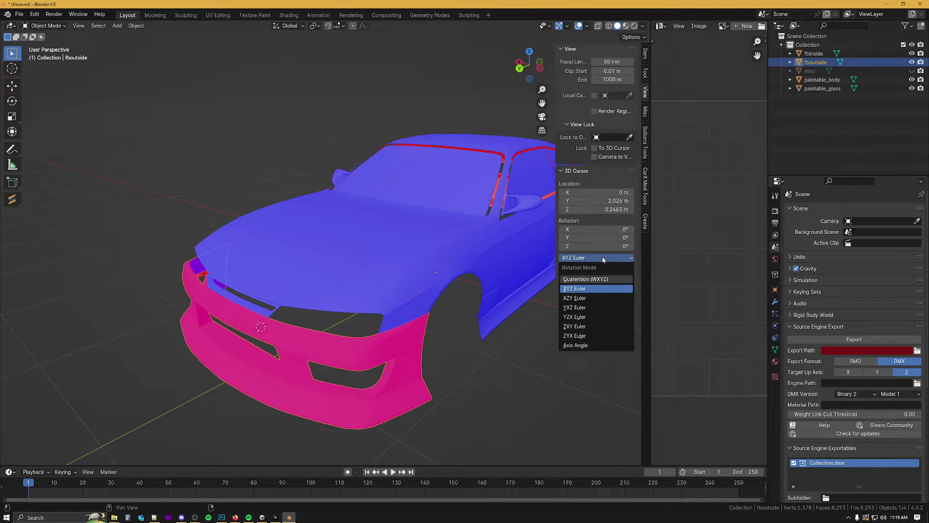
left_click(602, 257)
middle_click_drag(440, 326, 431, 304)
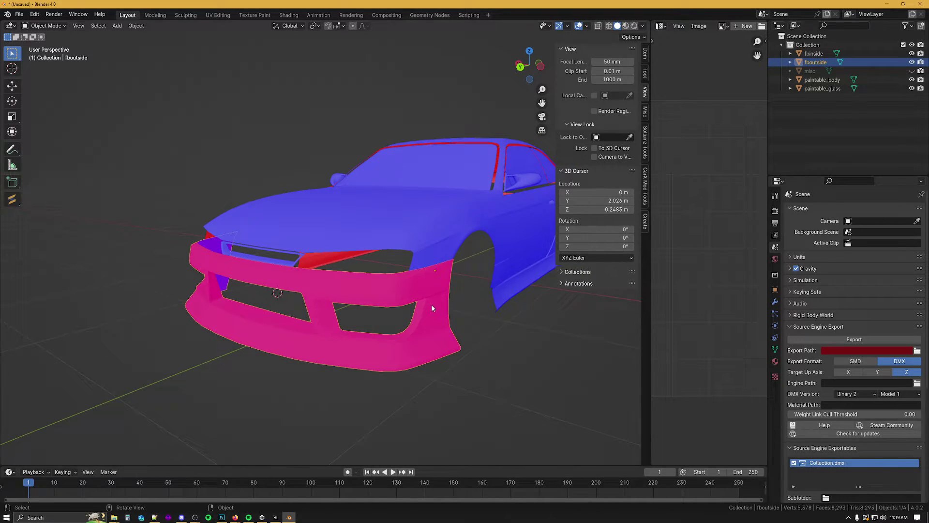
middle_click_drag(390, 334, 379, 344)
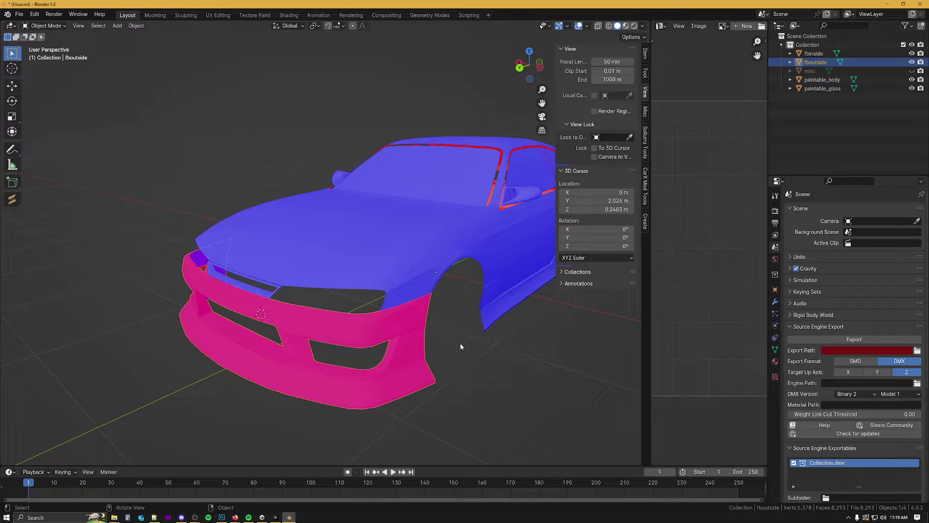
Set the origins of fbinside and fboutside to the 3D cursor
left_click(849, 54)
right_click(297, 317)
mouse_move(295, 313)
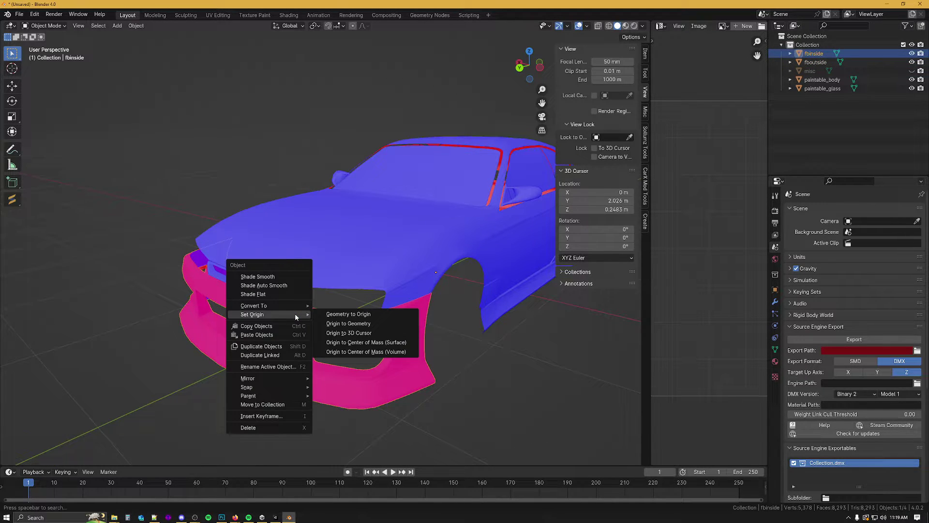
left_click(365, 333)
left_click(820, 62)
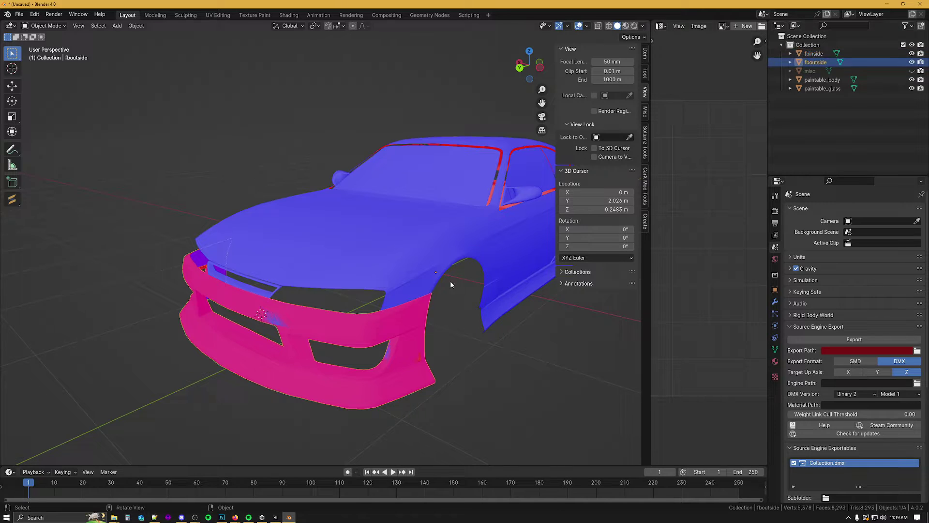
right_click(344, 327)
mouse_move(351, 327)
left_click(402, 346)
Select both bumper pieces with fbinside active and bring up the Shift+S snap menu
left_click(528, 380)
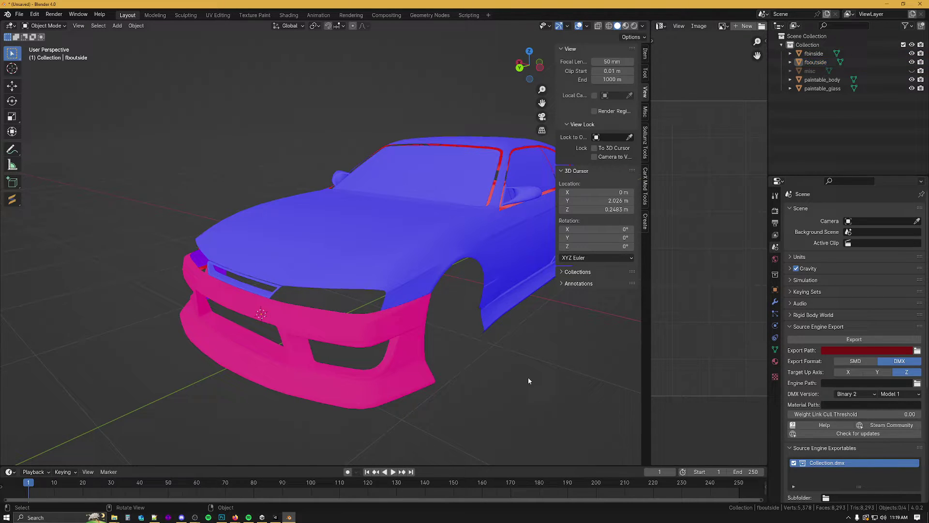
left_click(813, 53)
left_click(816, 62, "shift")
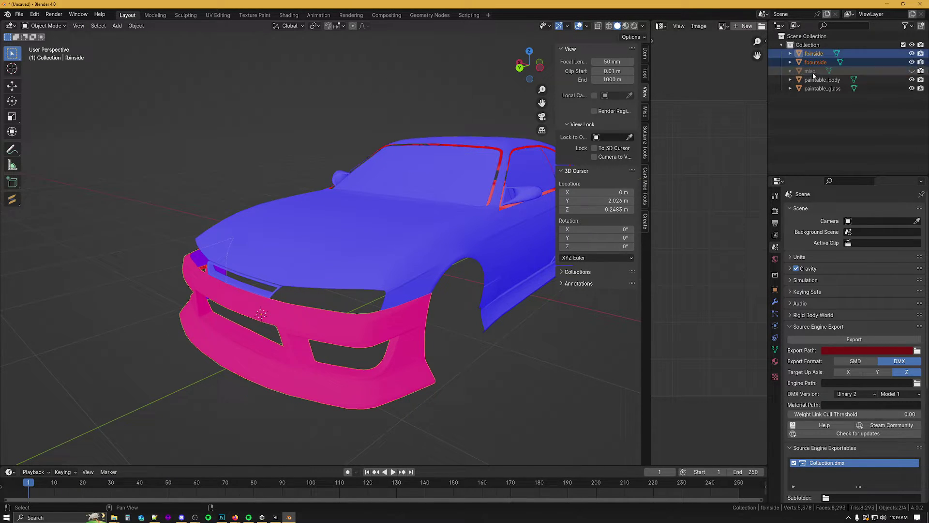
key("shift+s")
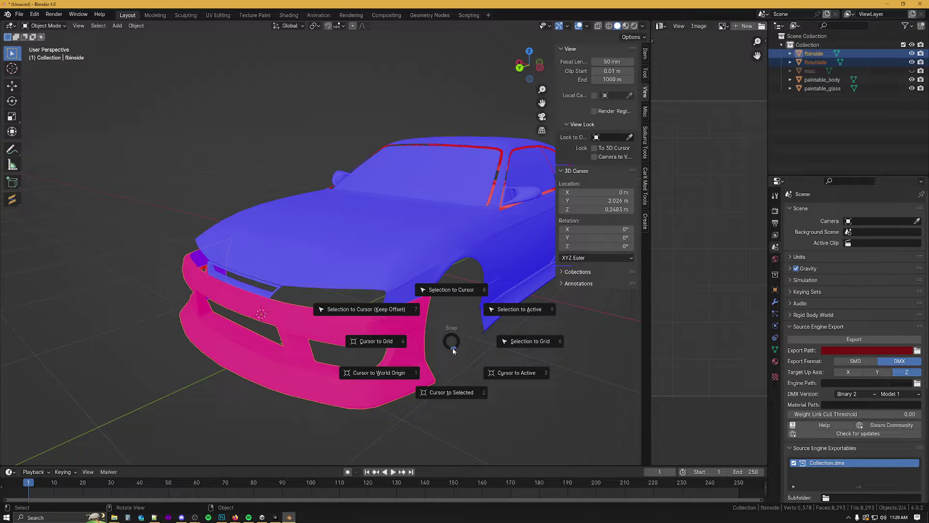
Set fbinside's Location Y and Z to 0 m
left_click(635, 46)
left_click(645, 53)
left_click(602, 79)
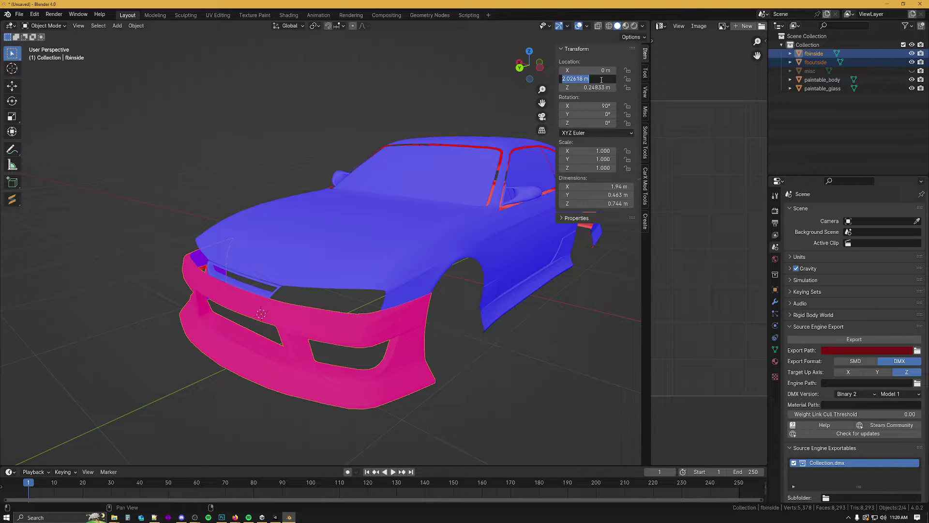
type("0")
key("Tab")
type("0")
key("Return")
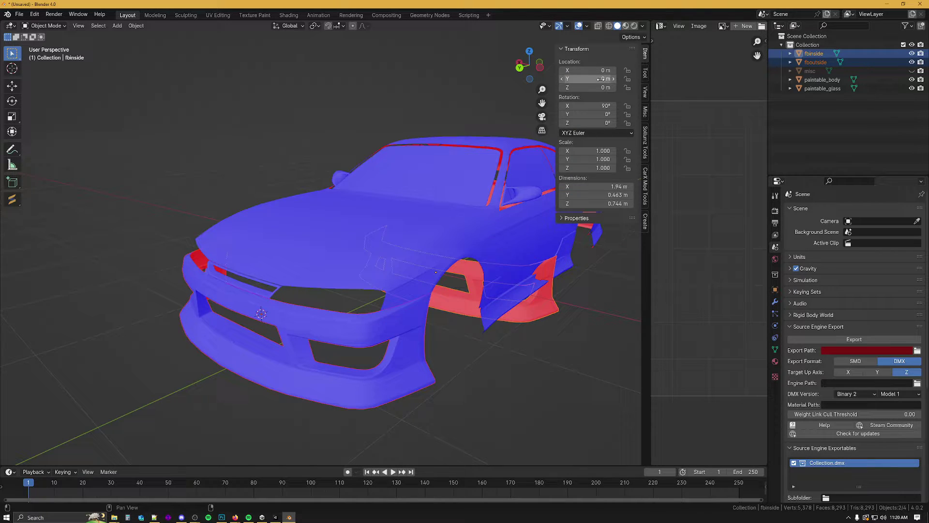
Set fboutside's Location Y and Z to 0 m, then view the car from the side
left_click(817, 62)
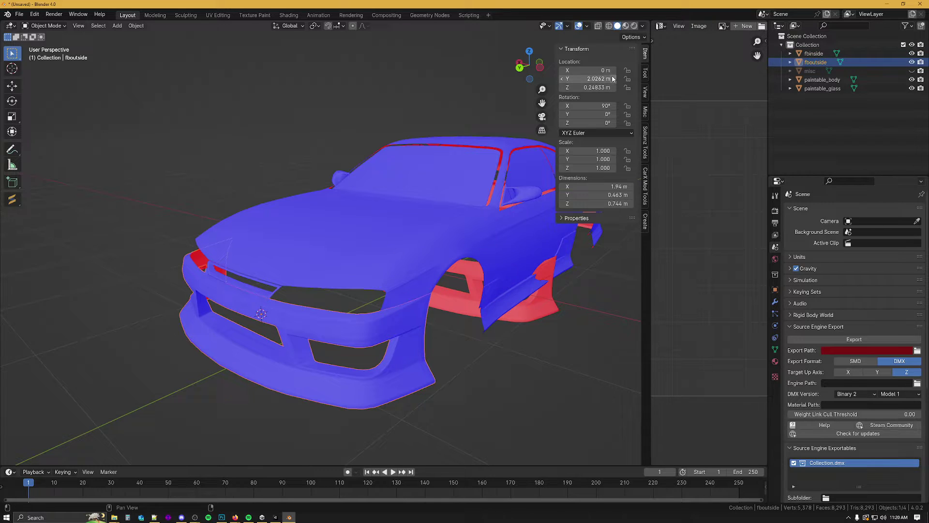
left_click(587, 78)
type("0")
key("Tab")
type("0")
key("Return")
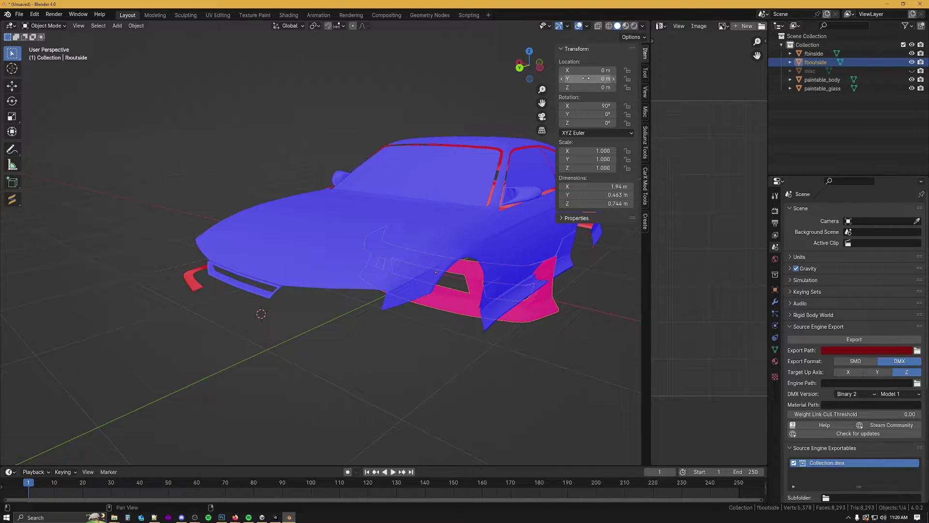
middle_click_drag(522, 289, 540, 313)
left_click(540, 314)
Export both bumper pieces as s14fb.fbx into the CARX PROJECTS folder
left_click(818, 54, "shift")
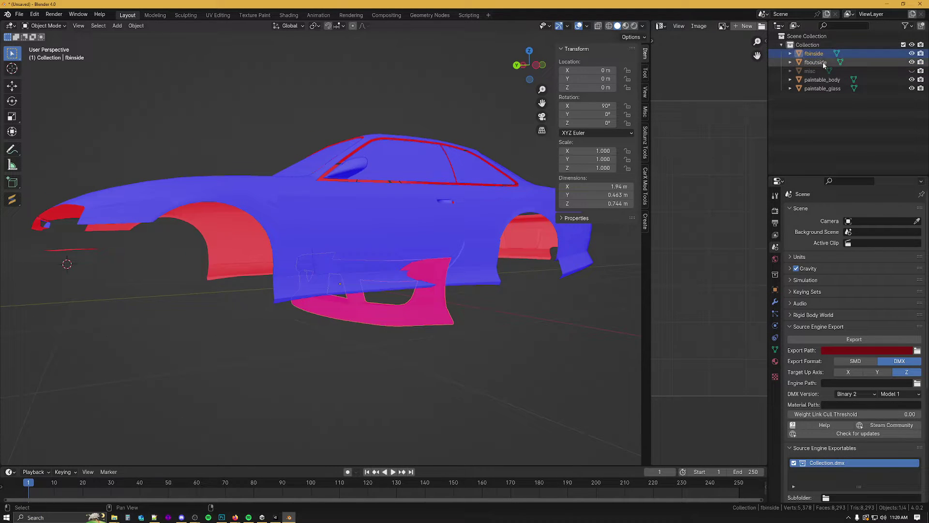
left_click(20, 14)
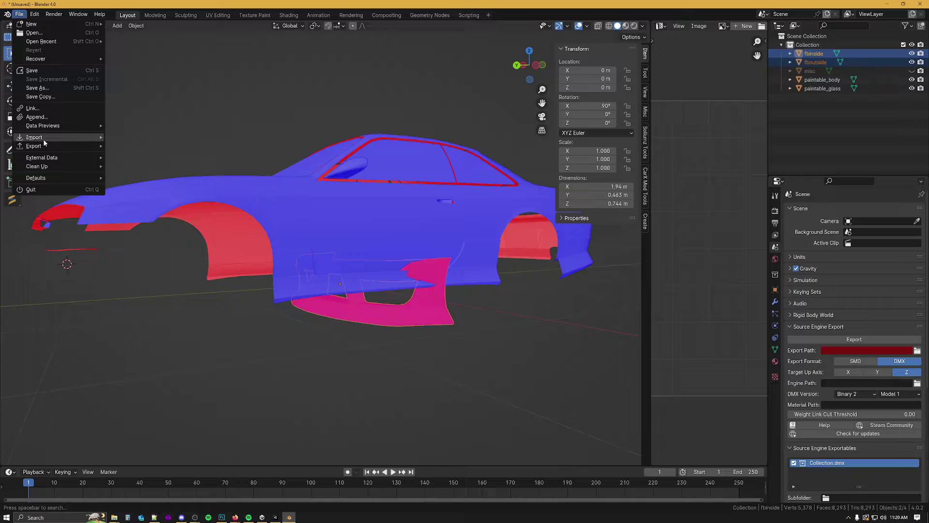
mouse_move(46, 145)
left_click(131, 223)
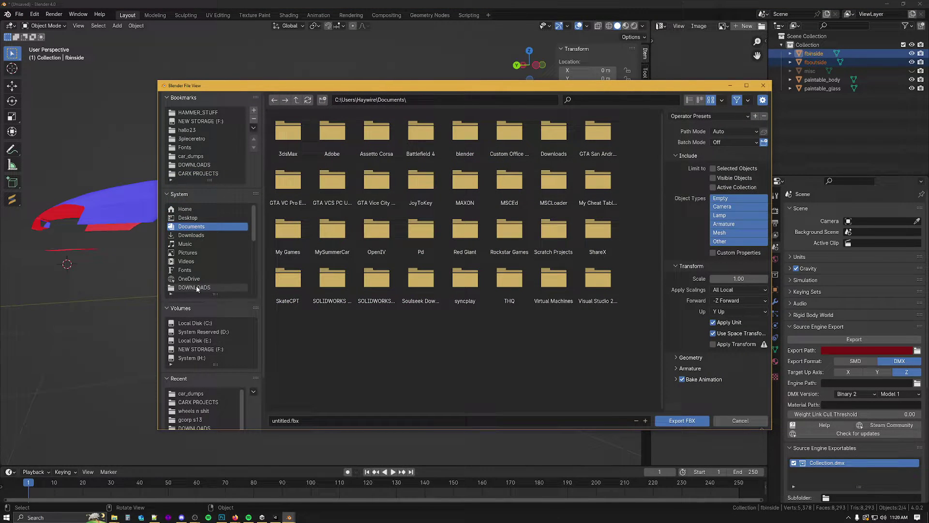
scroll(204, 352, "down", 3)
left_click(199, 358)
left_click(332, 420)
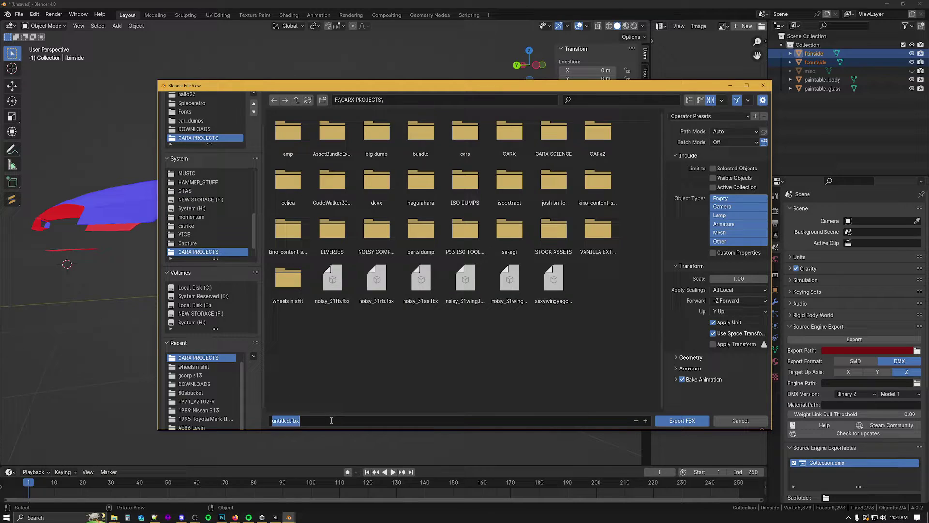
type("s14fb.fbx")
key("Return")
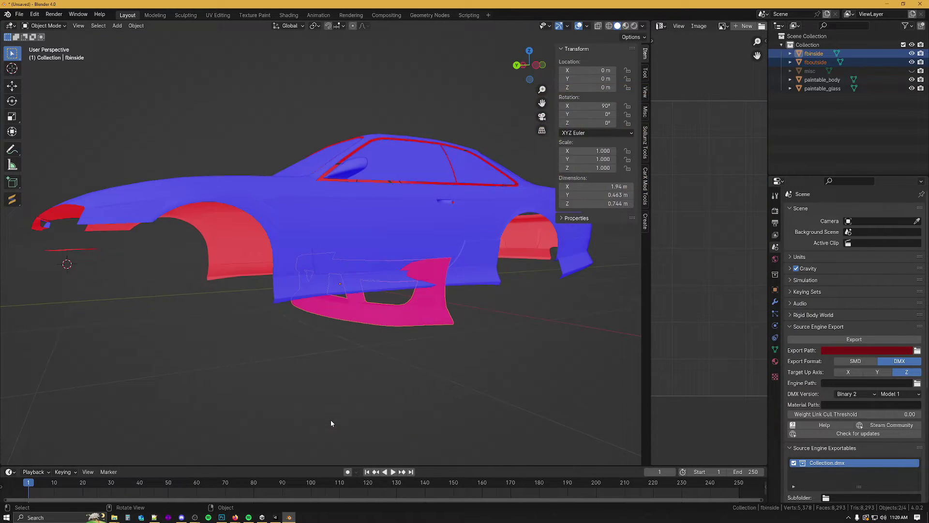
Re-export the FBX with Path Mode set to Copy
left_click(20, 14)
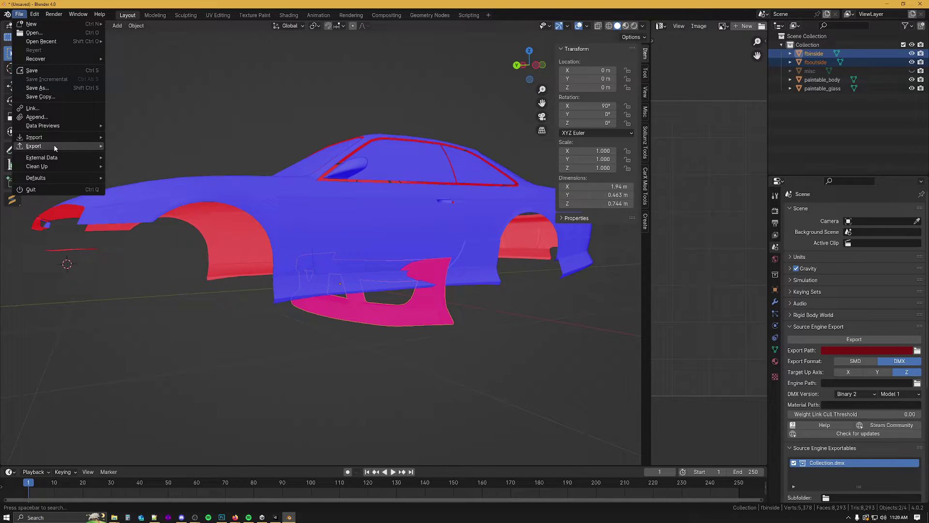
mouse_move(34, 146)
left_click(156, 223)
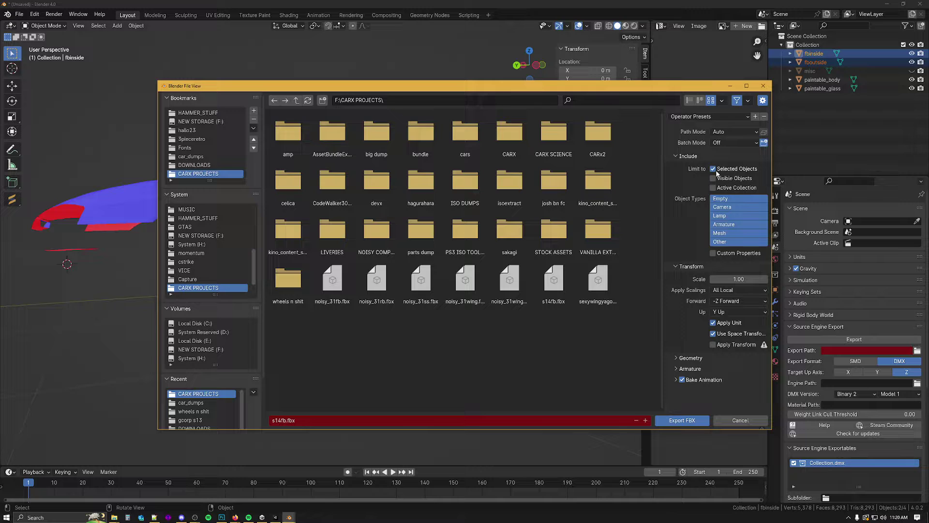
left_click(723, 133)
left_click(728, 188)
left_click(685, 421)
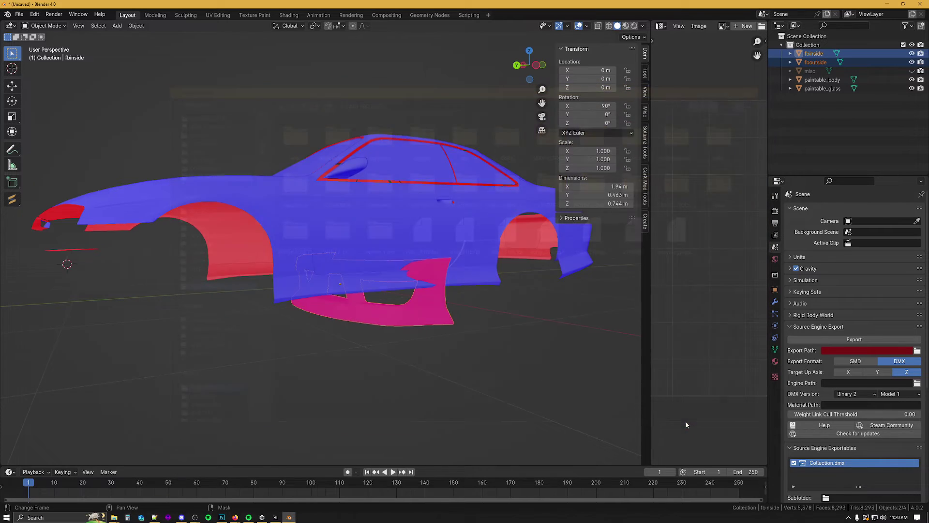
Delete the aristofb object from the scene and its fbx and prefab assets
left_click(276, 517)
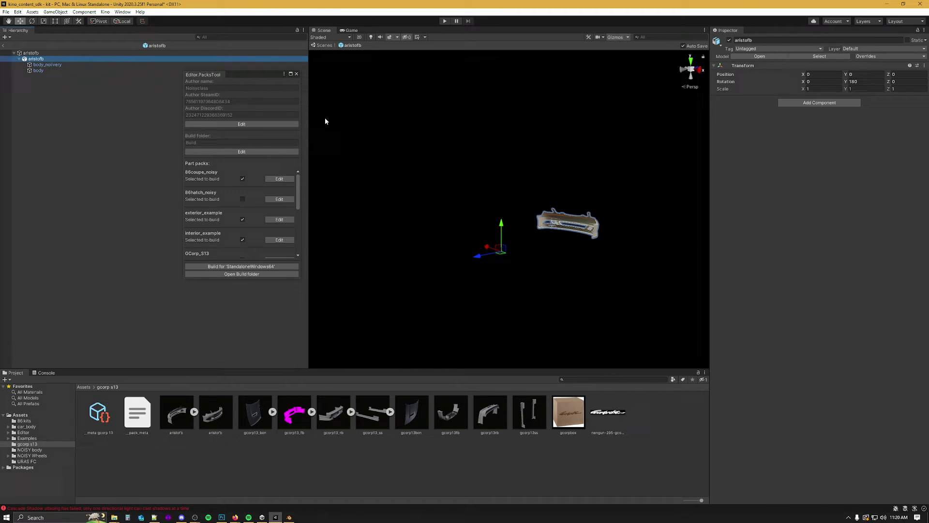
left_click(3, 45)
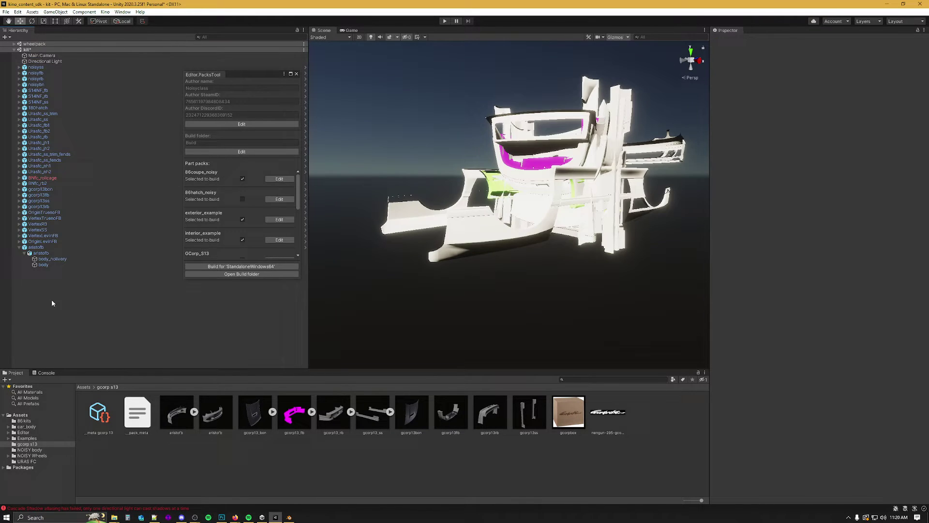
left_click(36, 247)
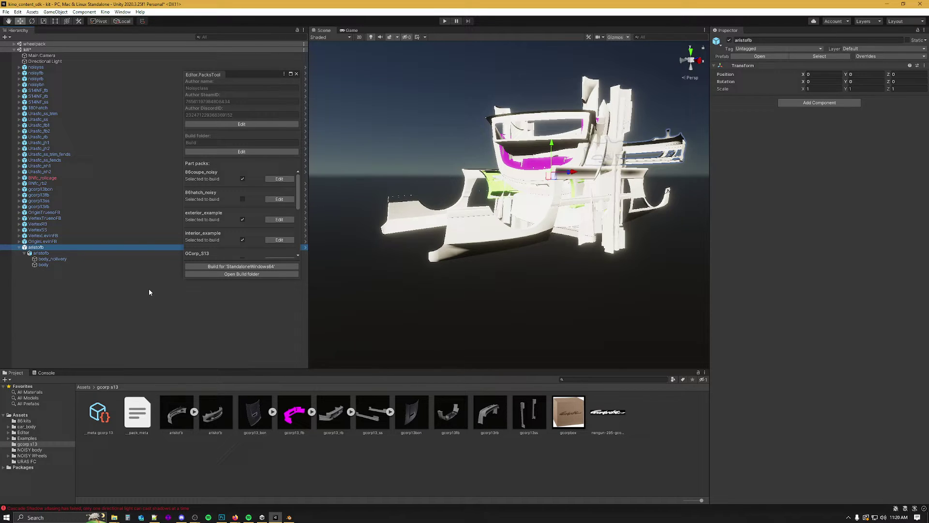
key("Delete")
left_click(176, 412)
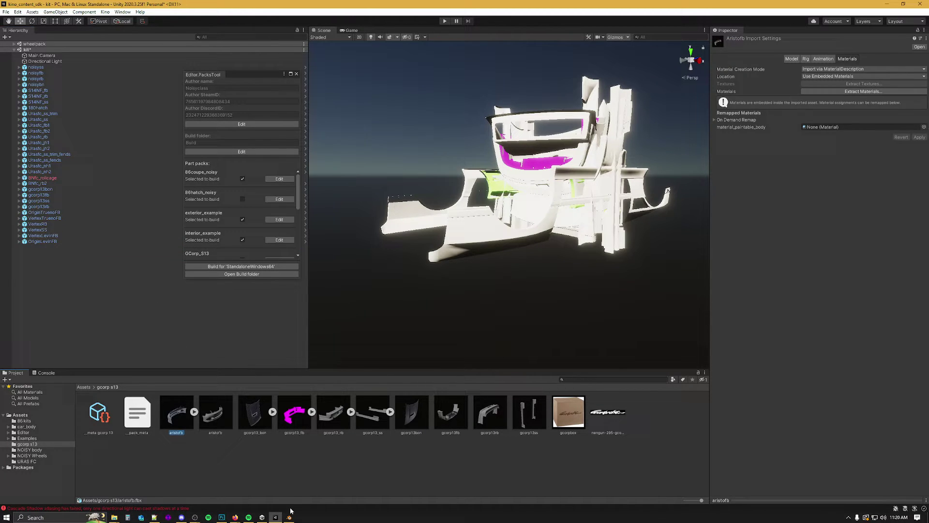
left_click(225, 426, "ctrl")
key("Delete")
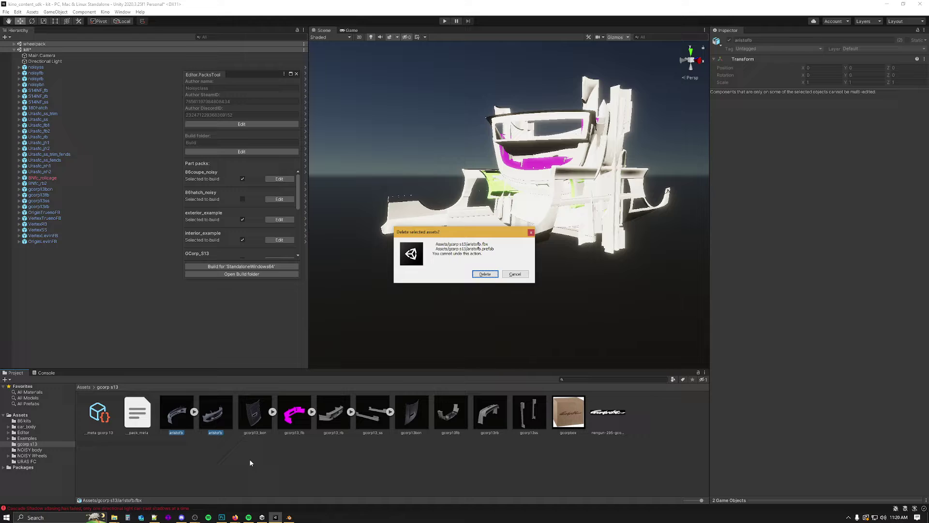
left_click(486, 274)
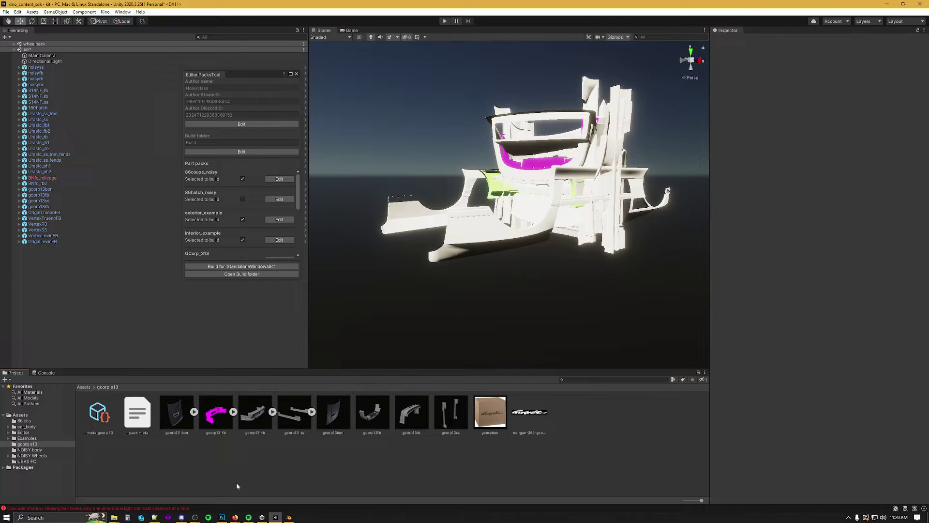
Locate s14fb.fbx in the CARX PROJECTS Explorer window, then return to Unity
left_click(114, 517)
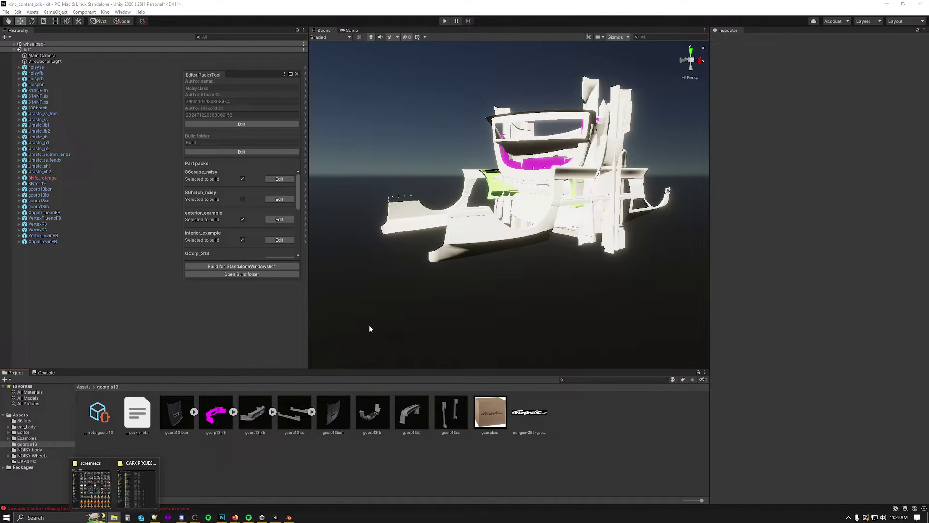
left_click(128, 486)
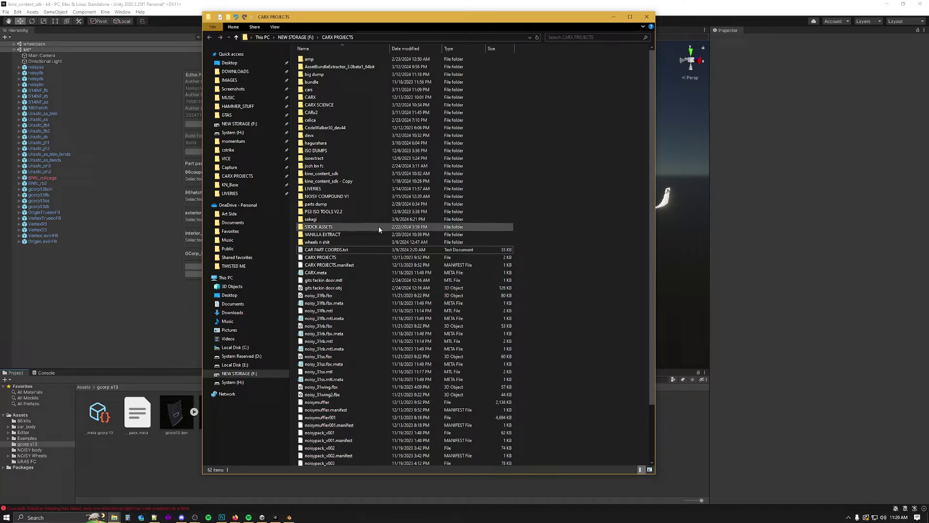
scroll(344, 416, "down", 3)
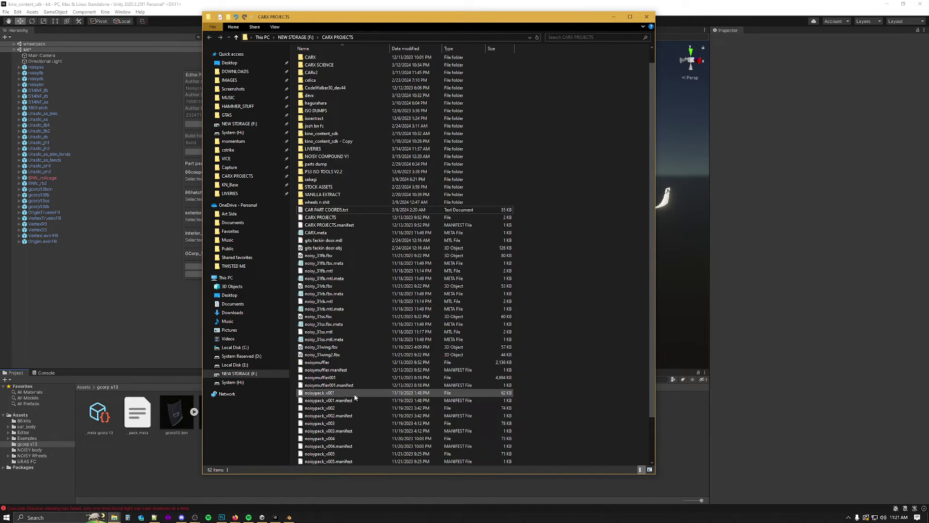
left_click(321, 454)
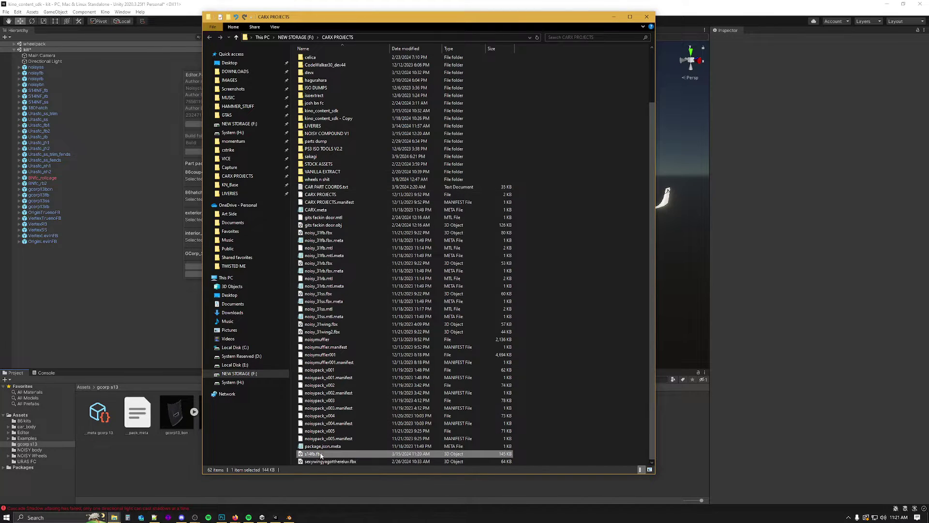
left_click(177, 466)
Create an empty GameObject named s14fb and reset its Transform to the origin
left_click(570, 414)
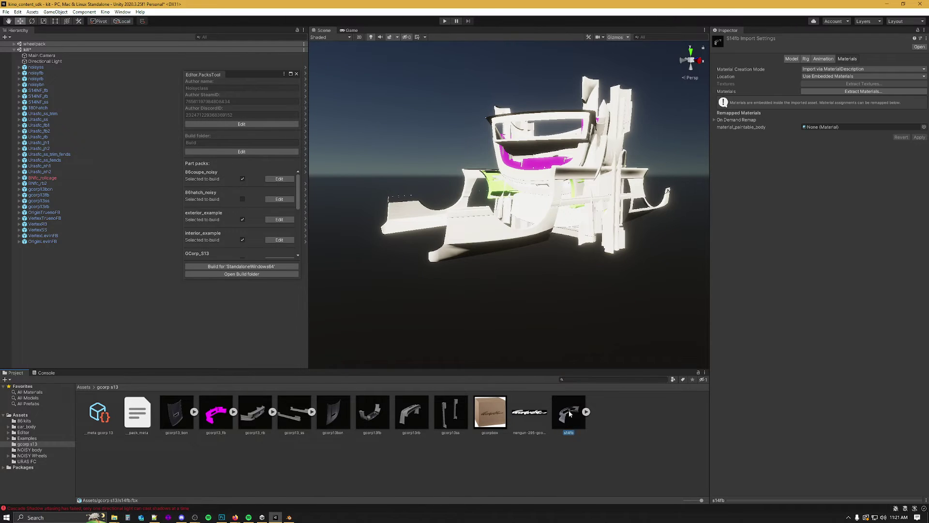
right_click(18, 265)
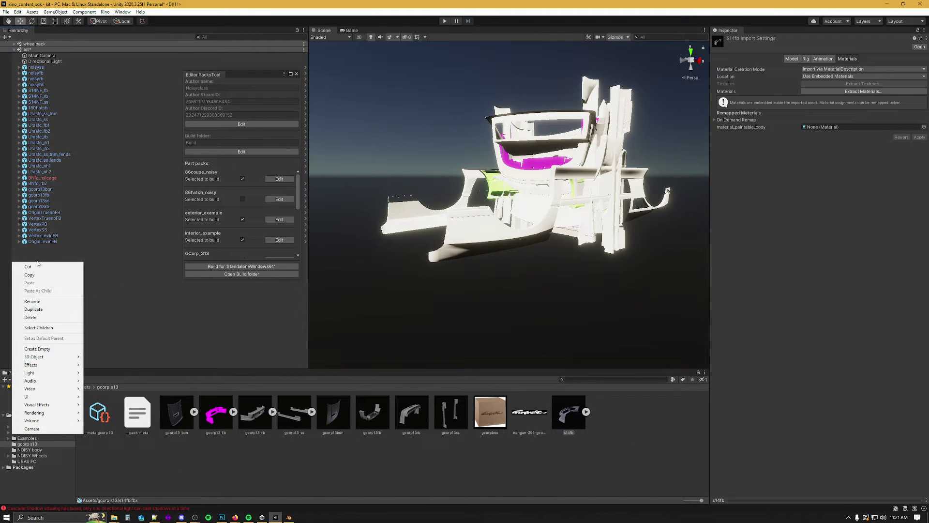
left_click(48, 348)
type("s")
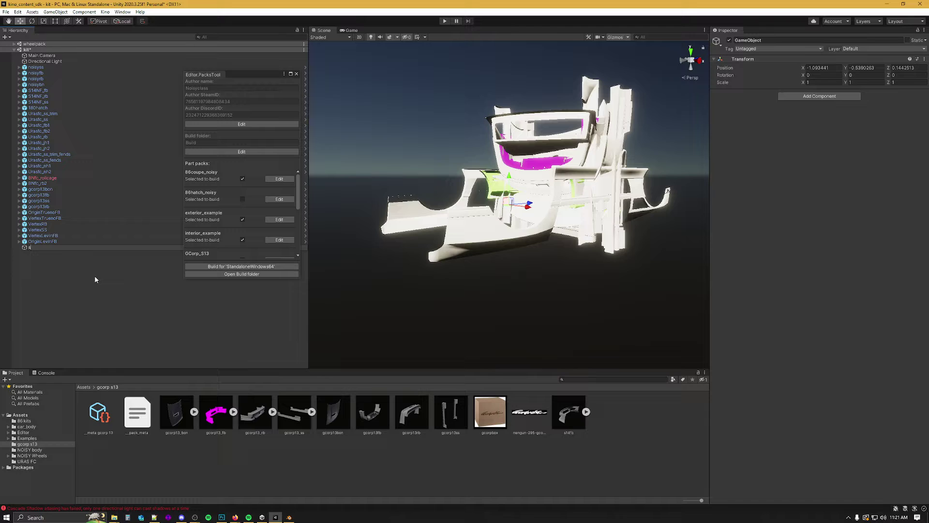
type("14fb")
key("Return")
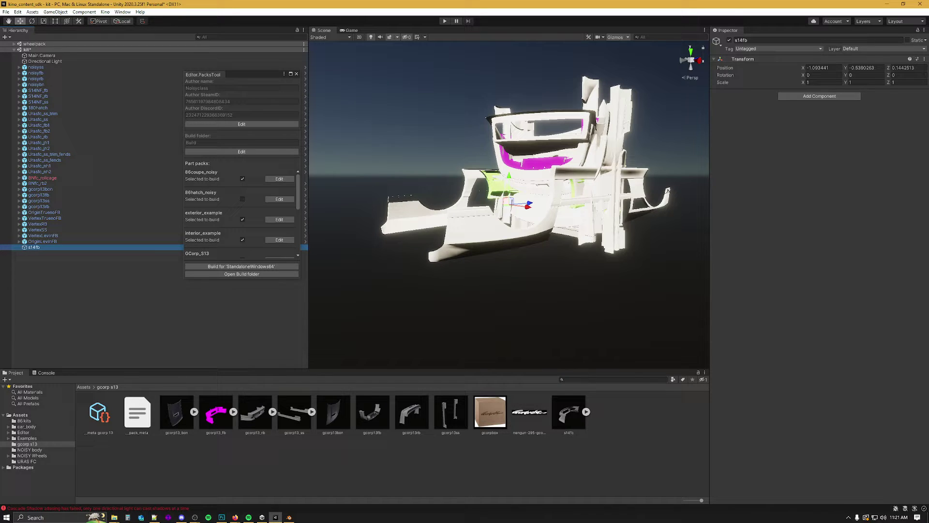
right_click(745, 61)
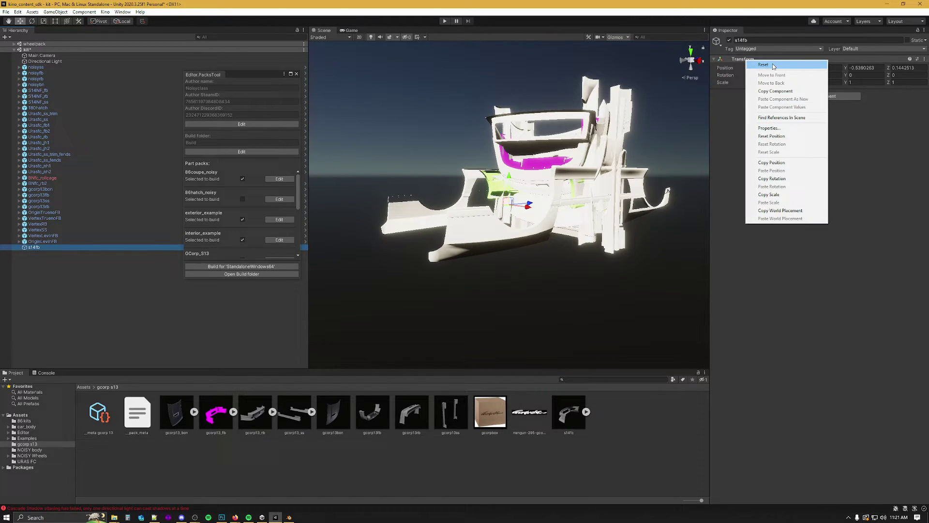
left_click(769, 65)
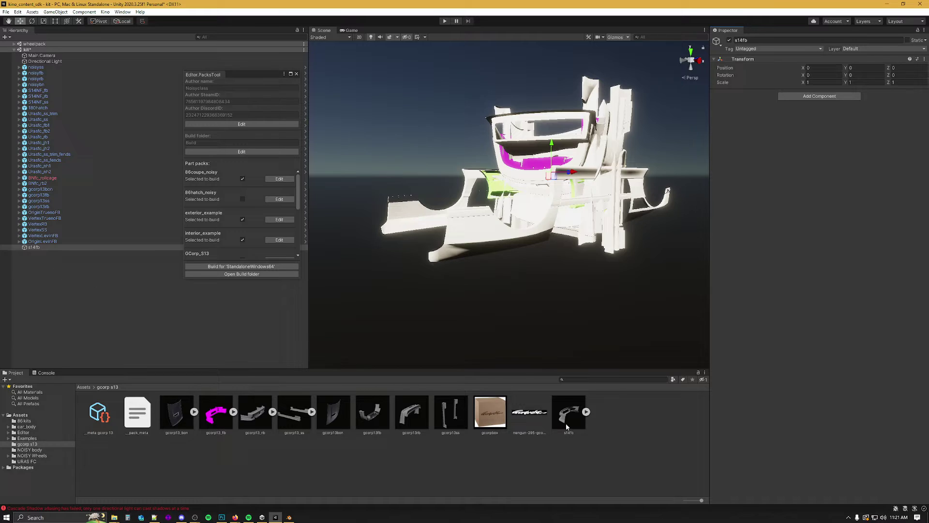
left_click(579, 419)
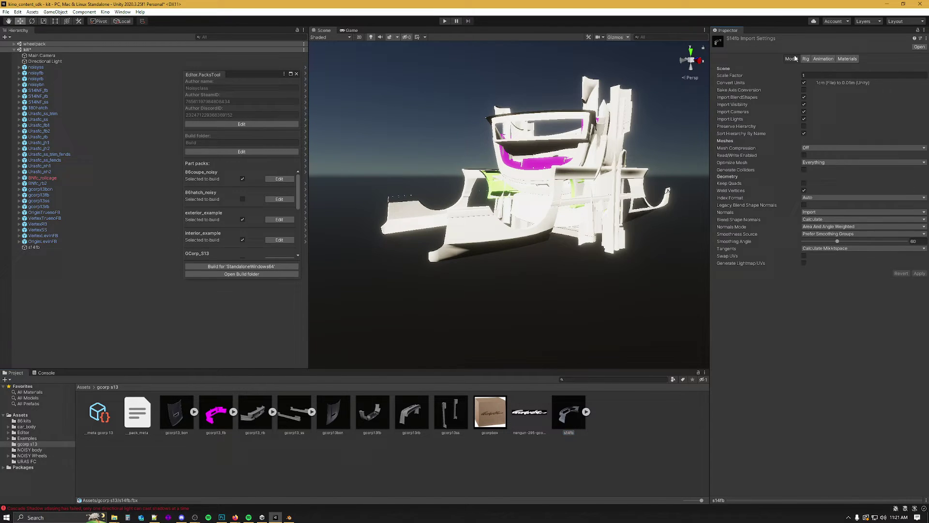
Tick Read/Write Enabled on s14fb.fbx and apply the import settings
left_click(804, 154)
left_click(921, 274)
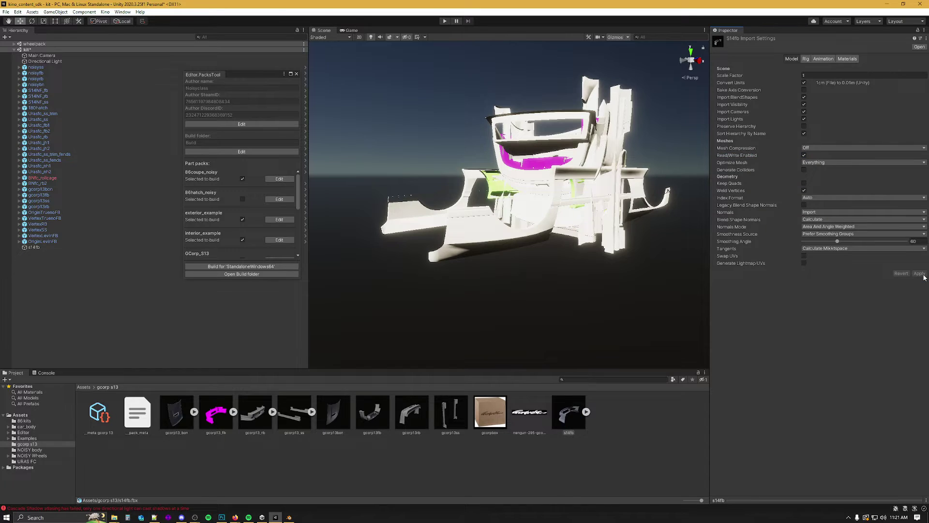
left_click(848, 58)
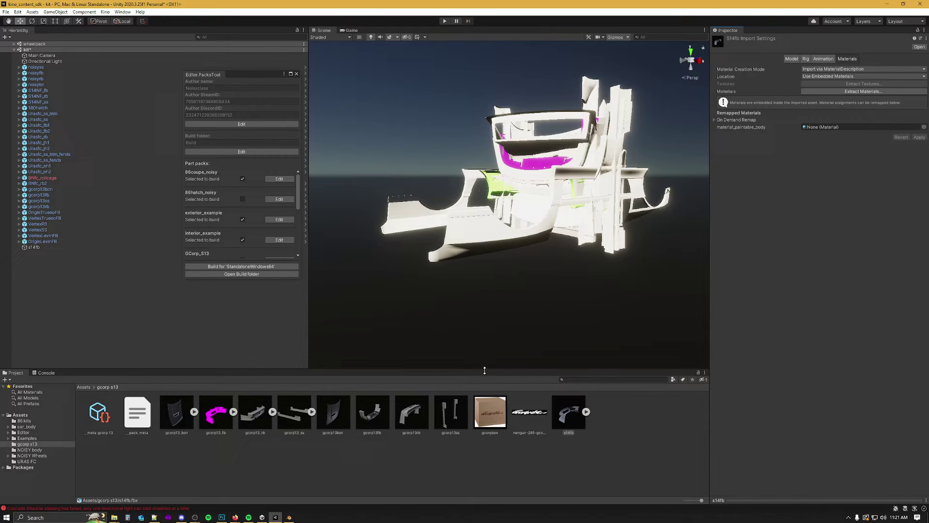
Place the s14fb model under the s14fb object and rename fbinside to body_nolivery
left_click_drag(566, 419, 34, 250)
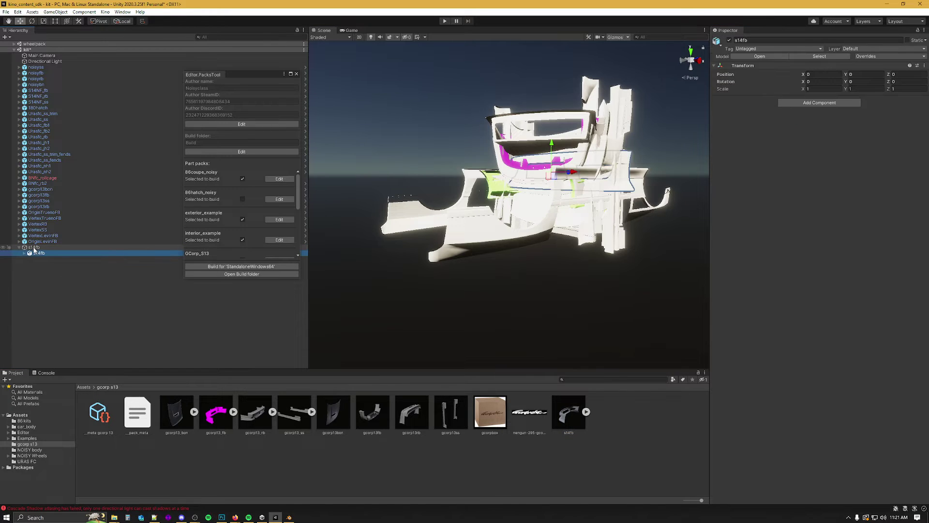
left_click(25, 253)
left_click(46, 259)
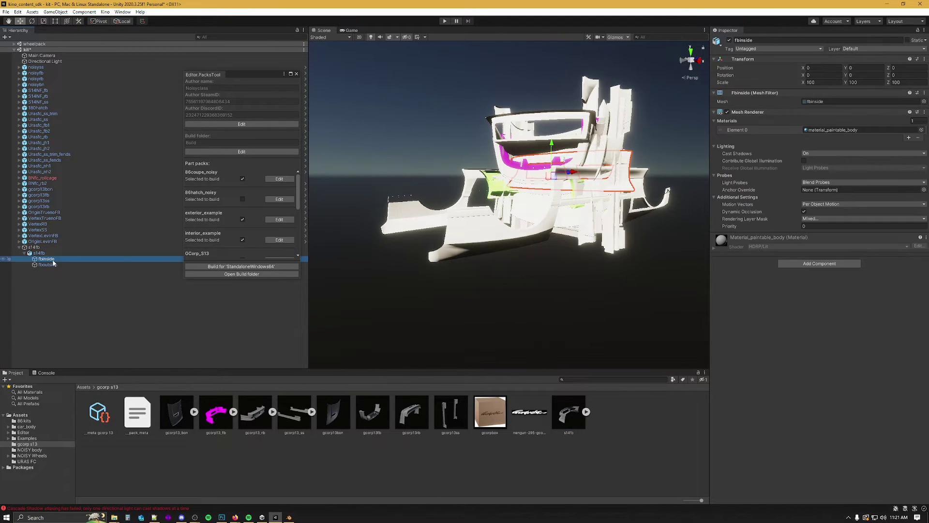
right_click(54, 259)
left_click(73, 299)
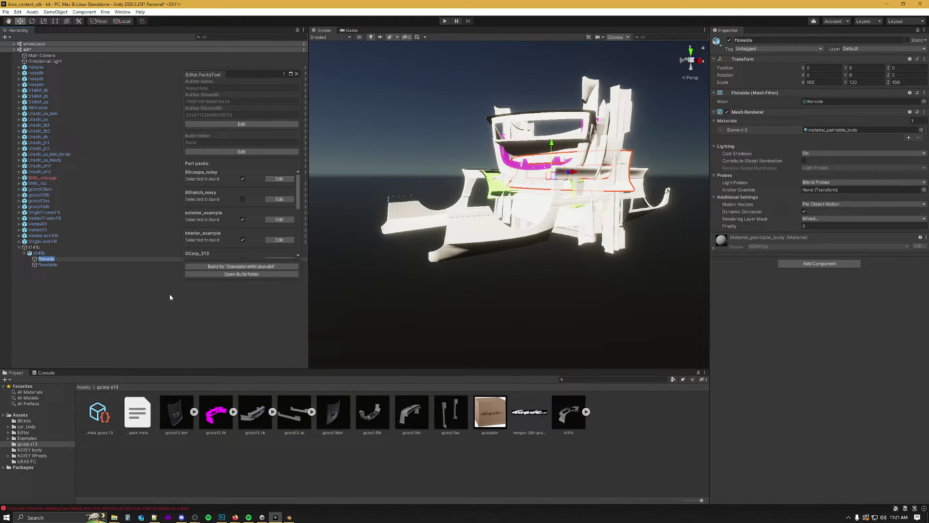
type("body_nolivery")
key("Return")
Rename fboutside to body and save the s14fb object as a prefab
right_click(78, 265)
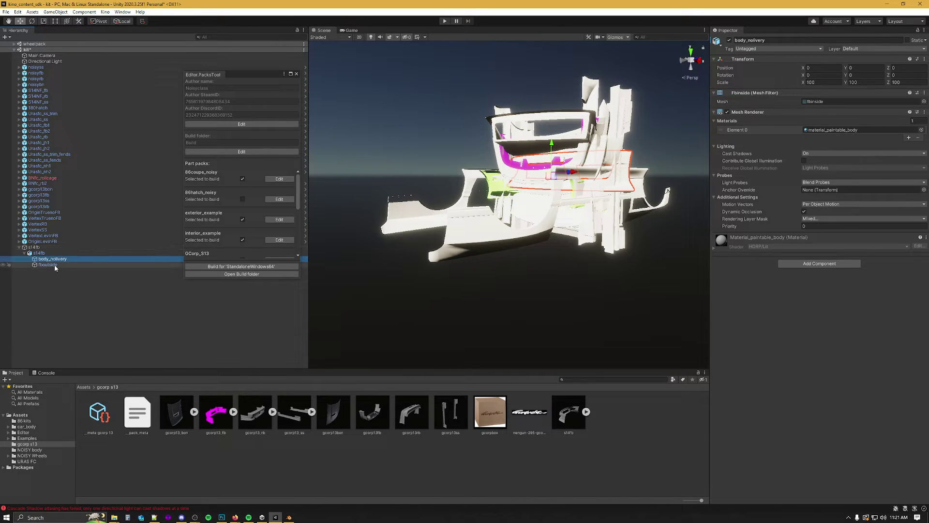
left_click(75, 55)
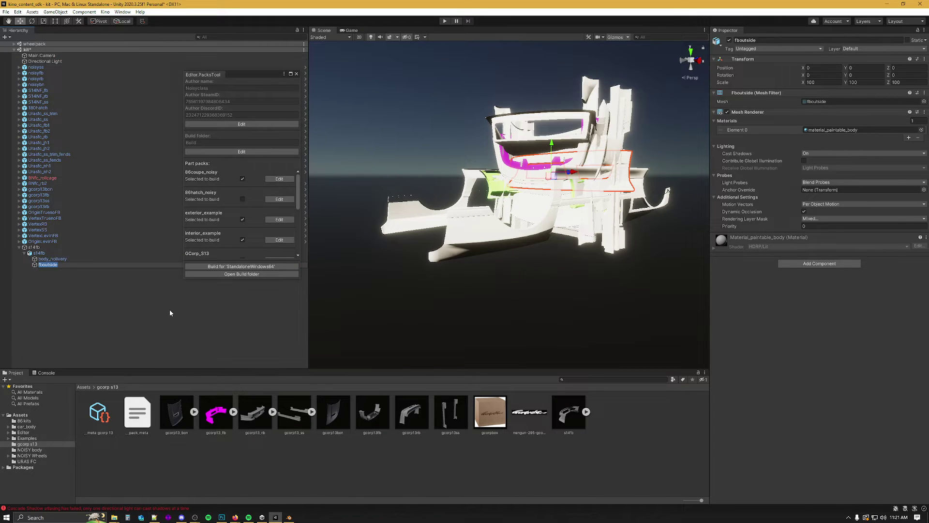
type("body")
key("Return")
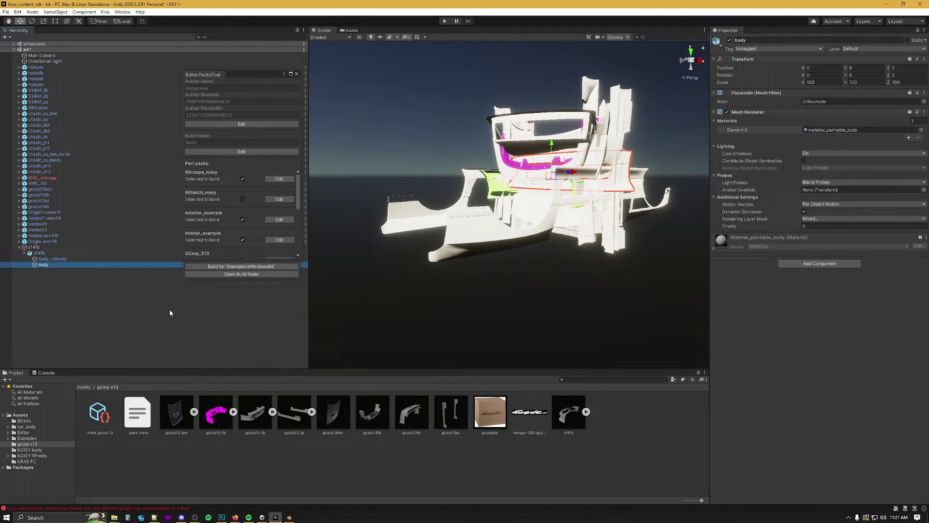
left_click_drag(43, 265, 601, 462)
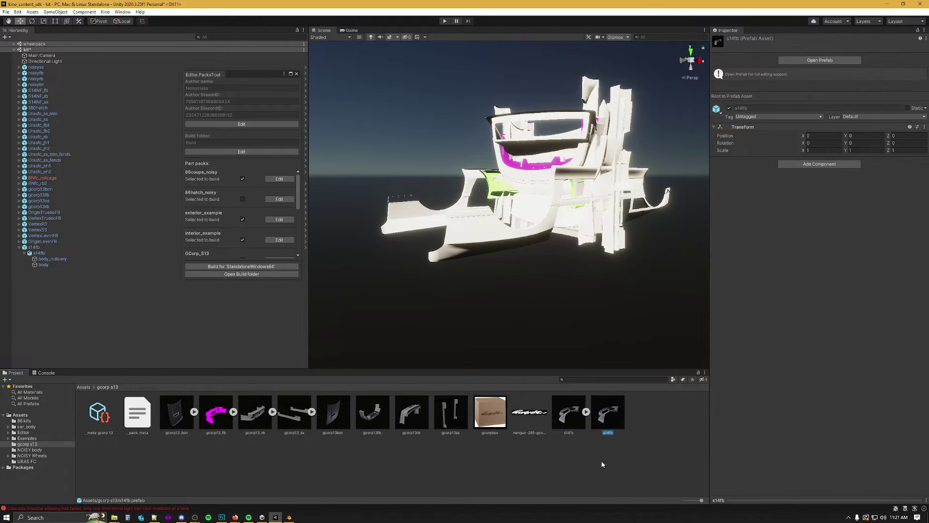
Open the s14fb prefab and select the bumper model inside it
double_click(602, 412)
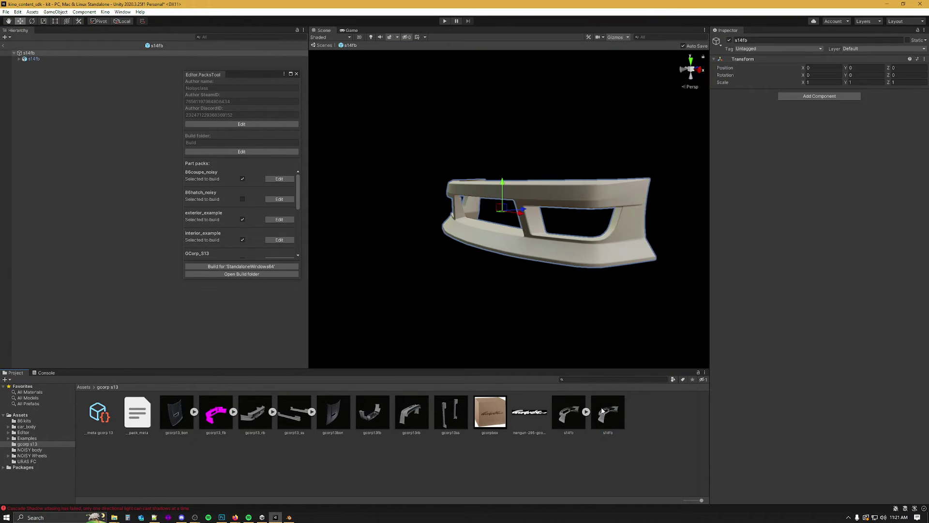
left_click(18, 58)
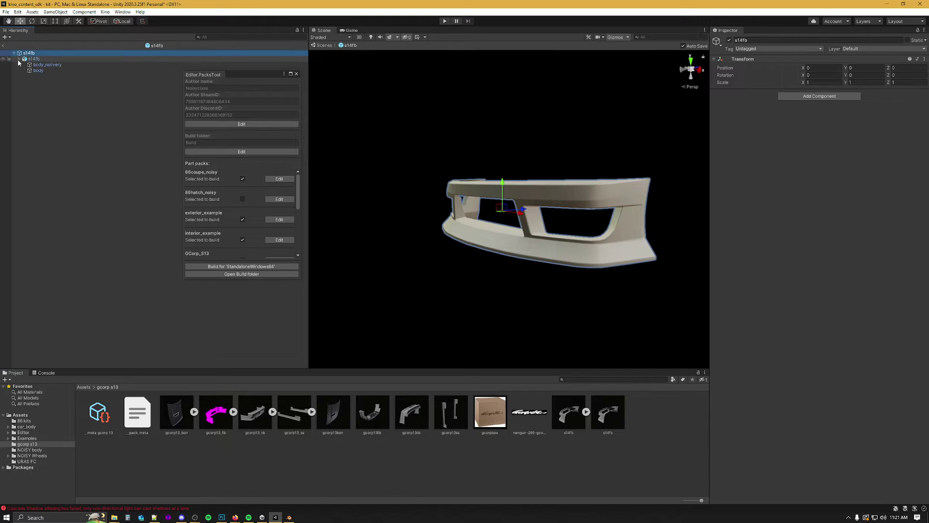
left_click(37, 59)
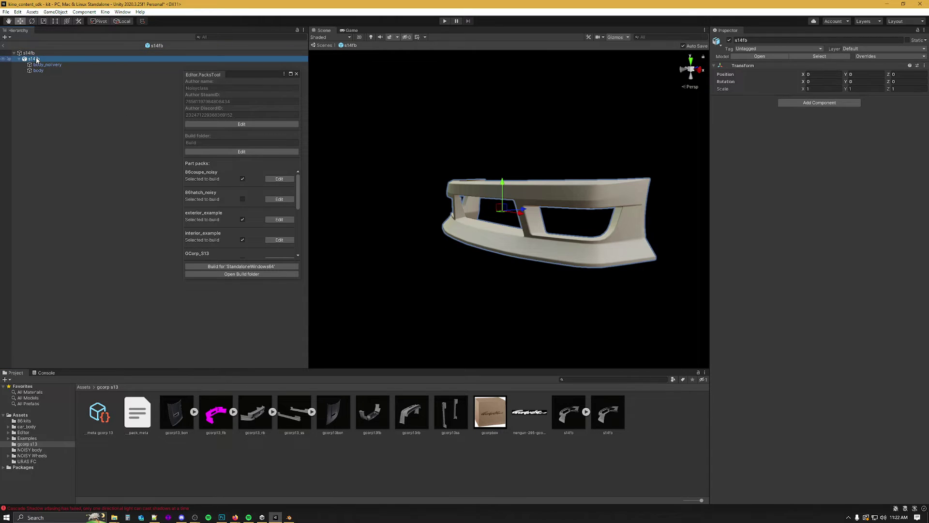
Set the bumper model's rotation to Y 180 with X and Z at 0, and check it in the view
left_click(825, 83)
key("Tab")
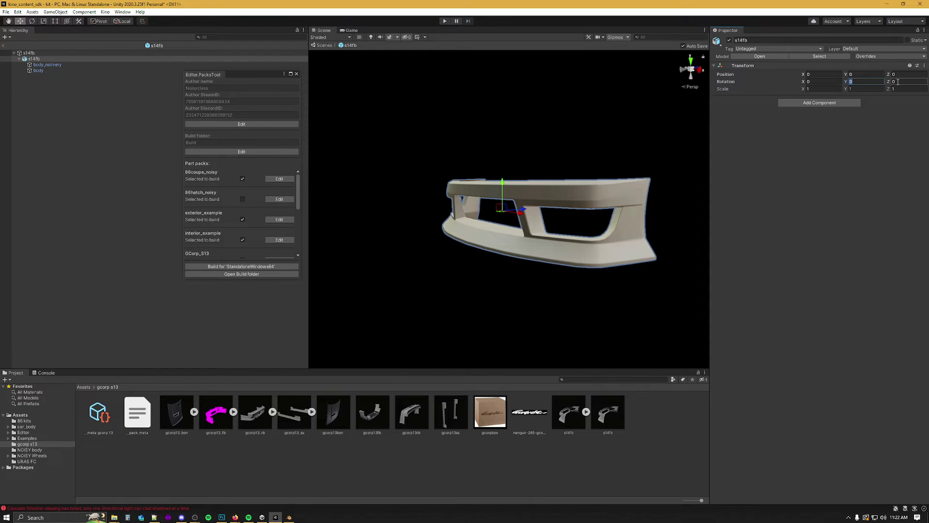
left_click(825, 82)
type("-90")
key("Tab")
key("Tab")
type("180")
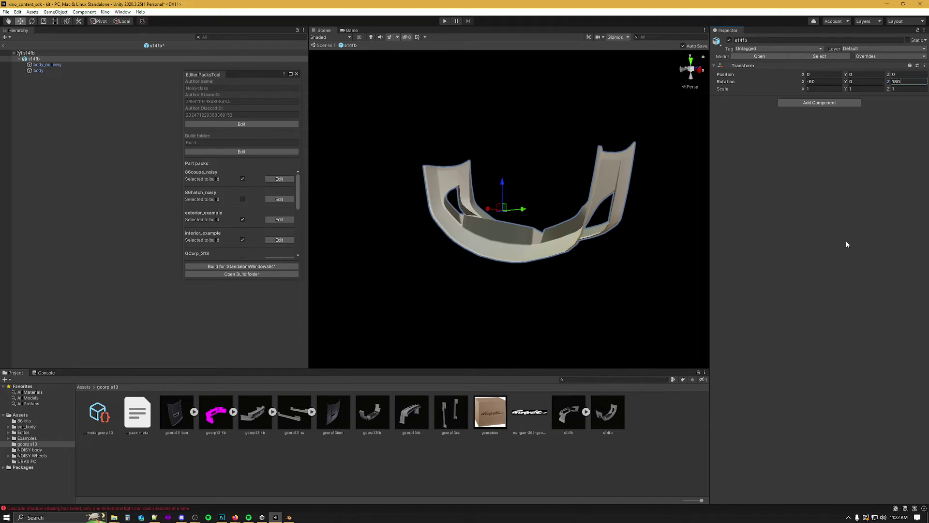
left_click(815, 81)
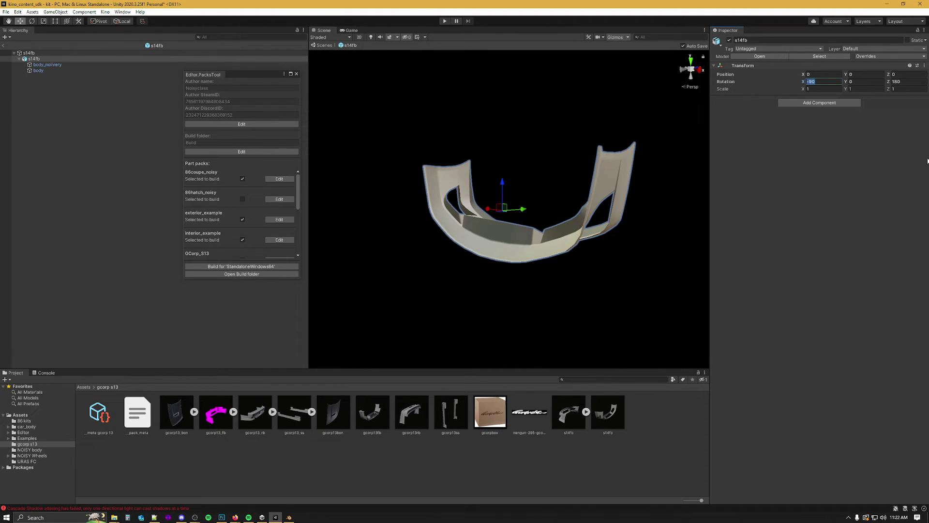
type("0")
key("Tab")
key("Tab")
type("0")
left_click(862, 82)
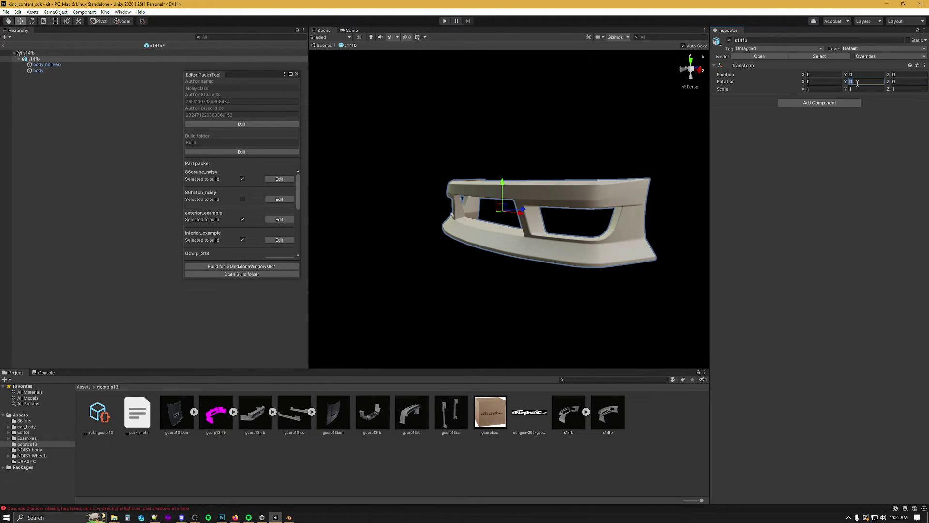
type("180")
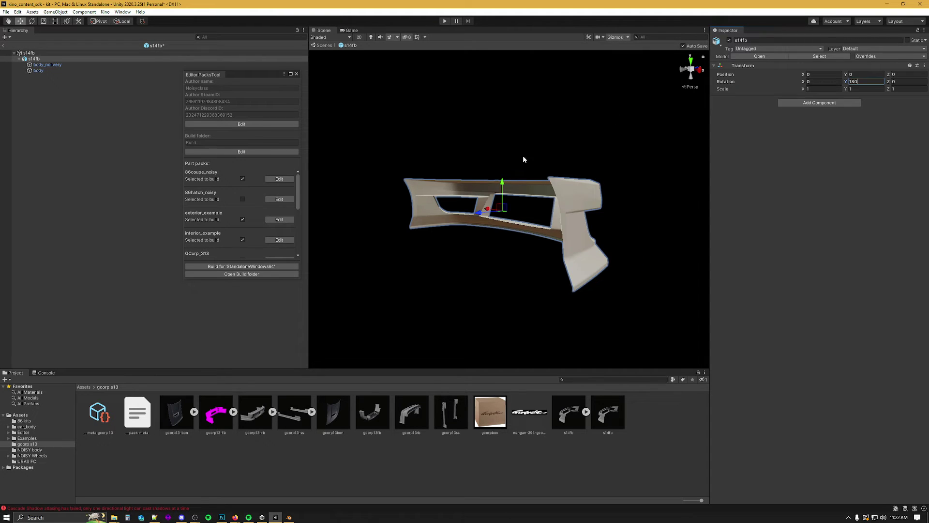
left_click_drag(549, 225, 536, 251, "alt")
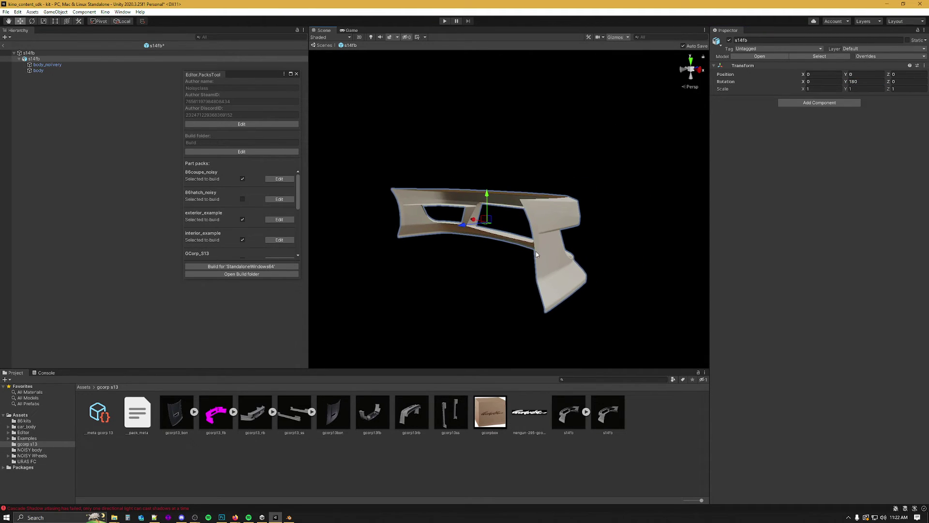
left_click_drag(490, 220, 448, 272, "alt")
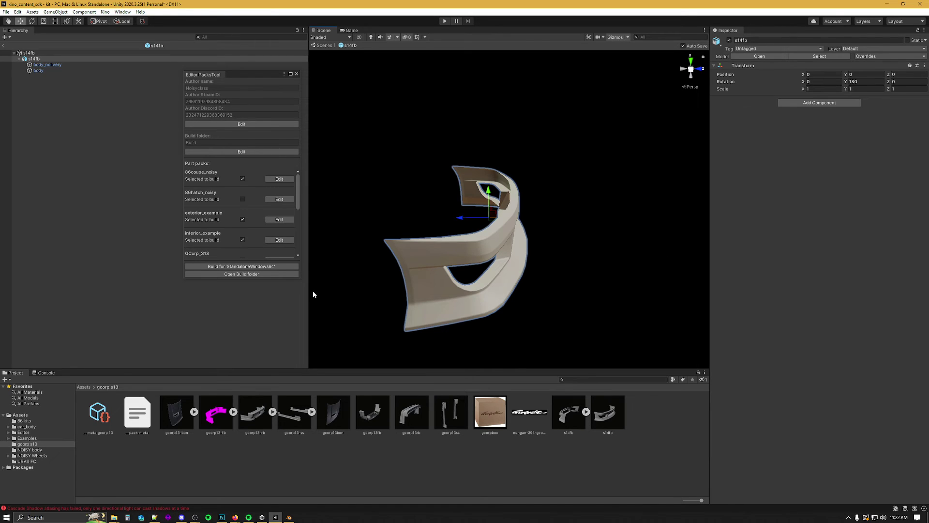
In _meta gcorp 13, put the s14fb prefab into the aristofb Bumper Rear entry's Prefab field
left_click(112, 417)
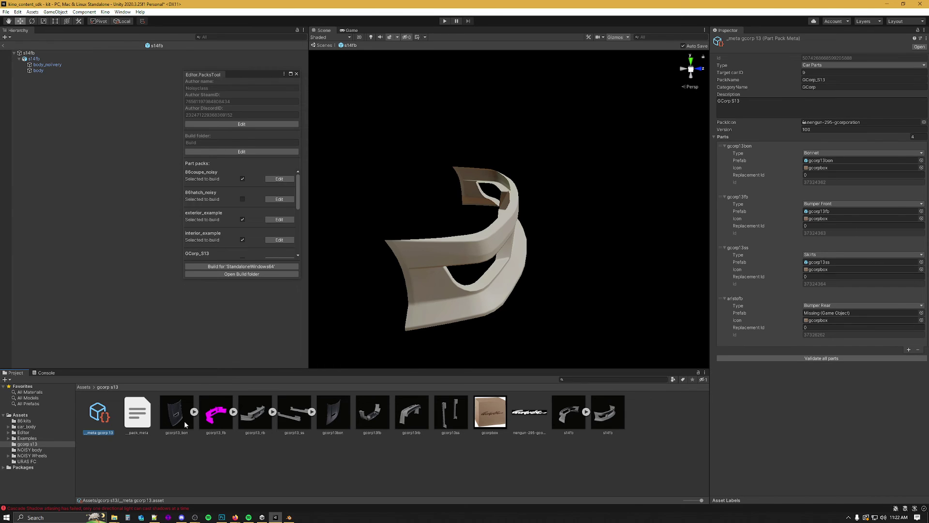
left_click_drag(616, 422, 837, 313)
left_click(493, 216)
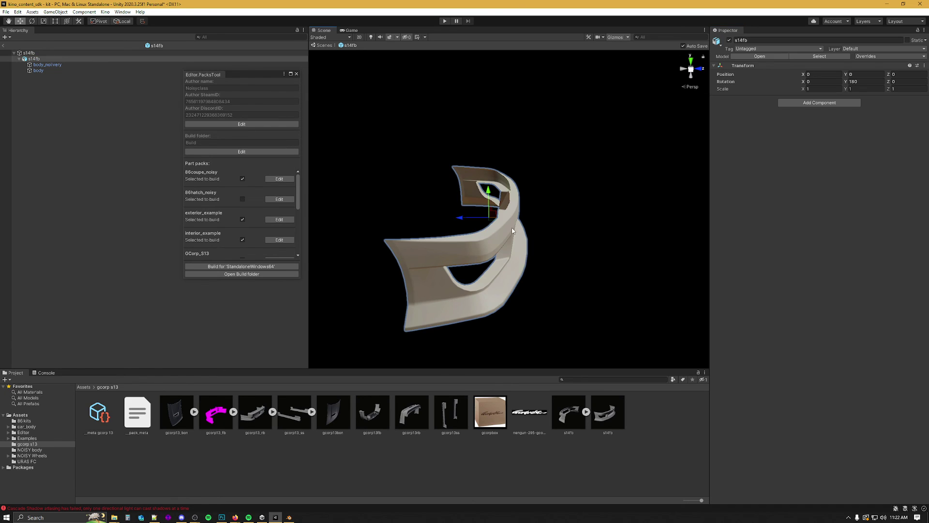